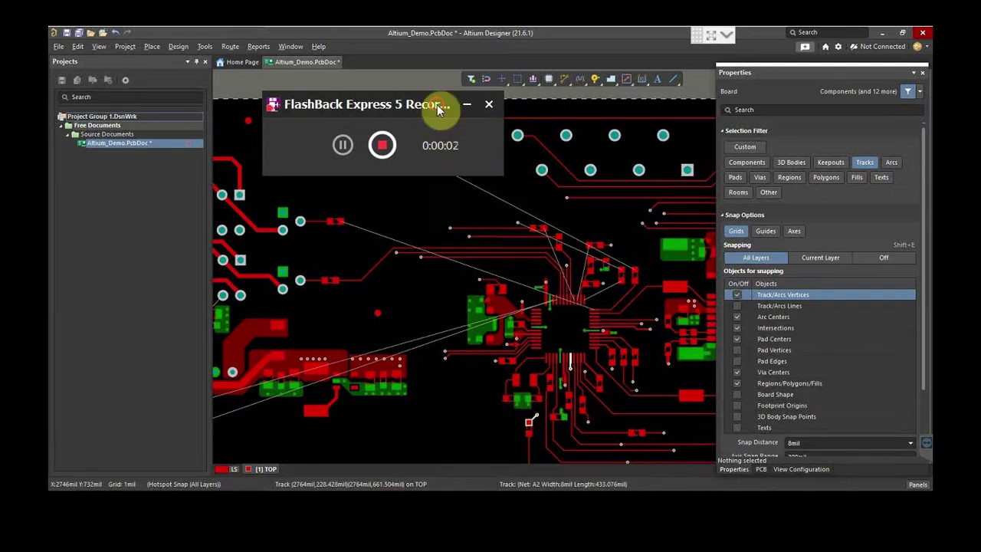
# Examine the board layout and the unrouted connections at the D_N and D_P pads.
pyautogui.moveTo(437, 105); pyautogui.dragTo(300, 49)
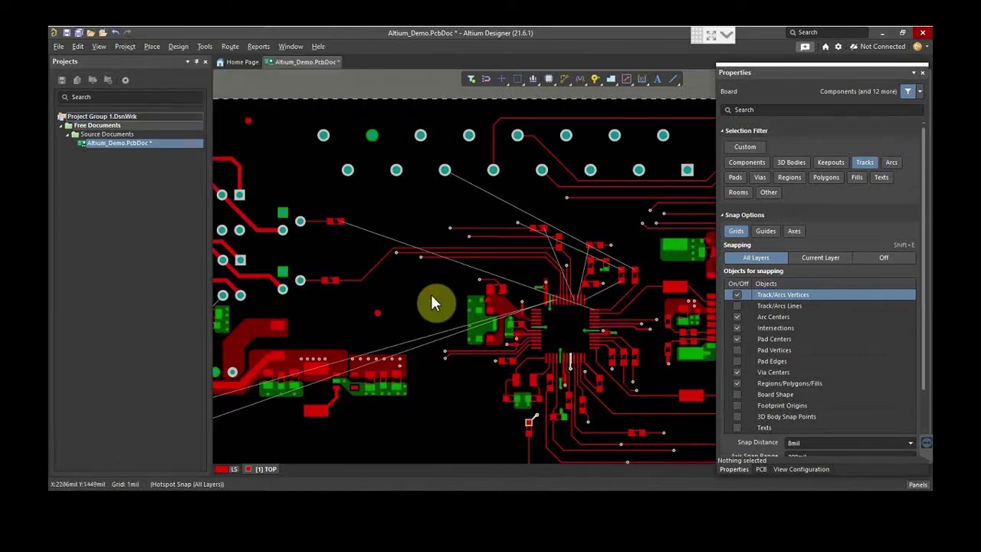
pyautogui.keyDown('ctrl'); pyautogui.scroll(-2, 431, 295); pyautogui.keyUp('ctrl')
pyautogui.keyDown('ctrl'); pyautogui.scroll(-3, 429, 295); pyautogui.keyUp('ctrl')
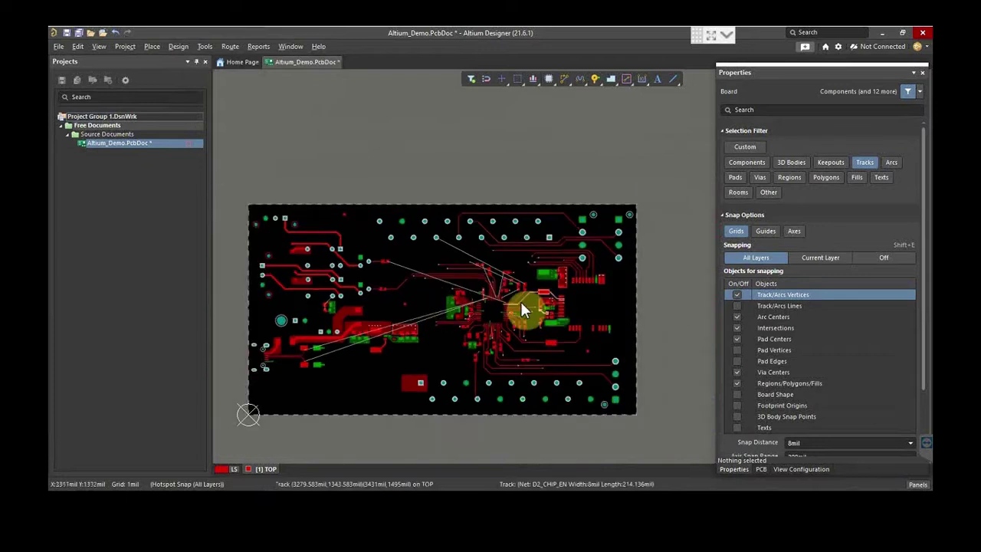
pyautogui.keyDown('ctrl'); pyautogui.scroll(3, 521, 301); pyautogui.keyUp('ctrl')
pyautogui.keyDown('ctrl'); pyautogui.scroll(2, 520, 304); pyautogui.keyUp('ctrl')
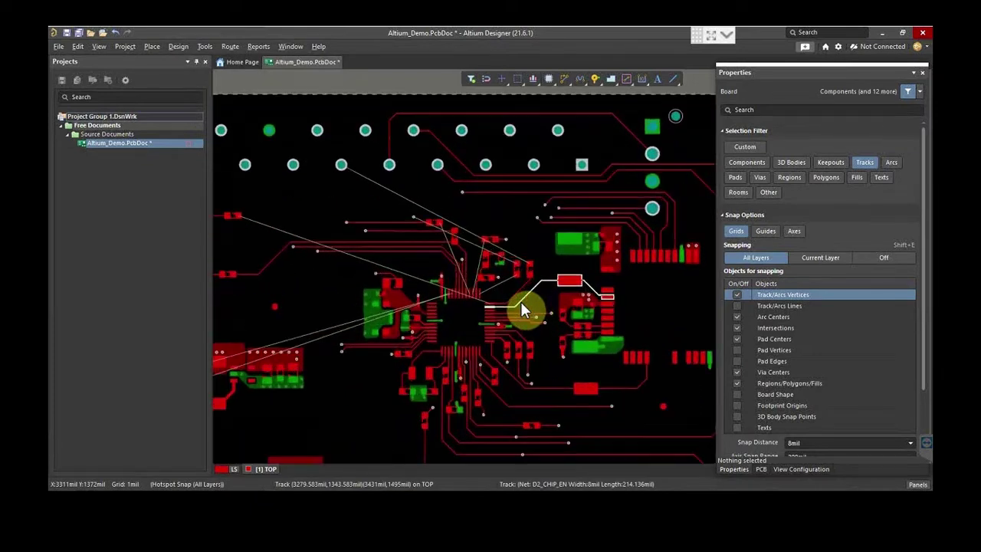
pyautogui.keyDown('ctrl'); pyautogui.scroll(-4, 520, 301); pyautogui.keyUp('ctrl')
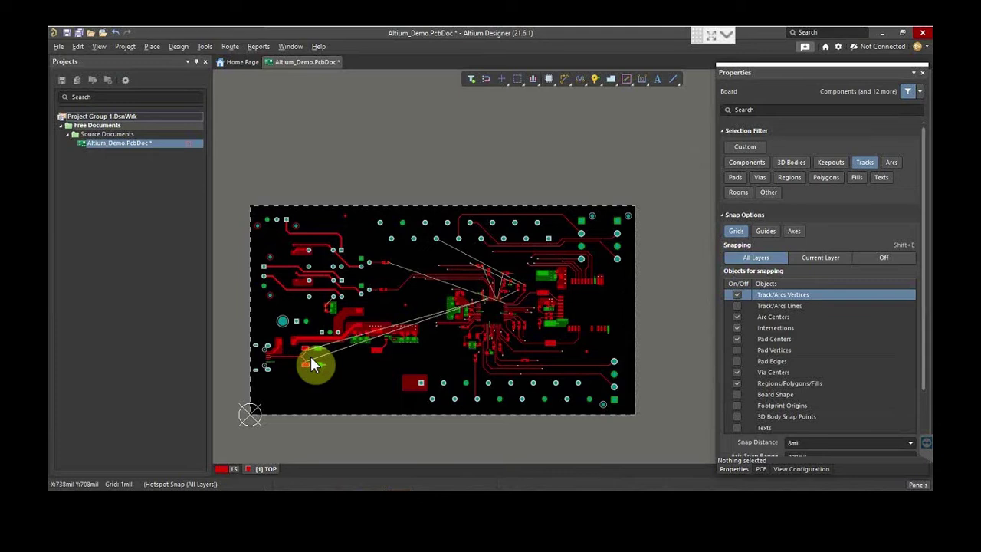
pyautogui.keyDown('ctrl'); pyautogui.scroll(6, 311, 355); pyautogui.keyUp('ctrl')
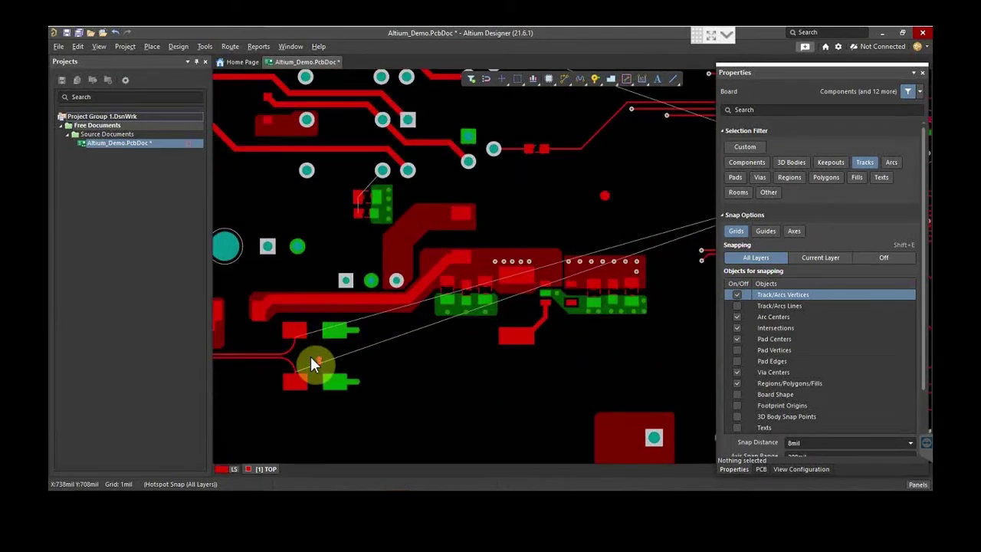
pyautogui.keyDown('ctrl'); pyautogui.scroll(5, 311, 355); pyautogui.keyUp('ctrl')
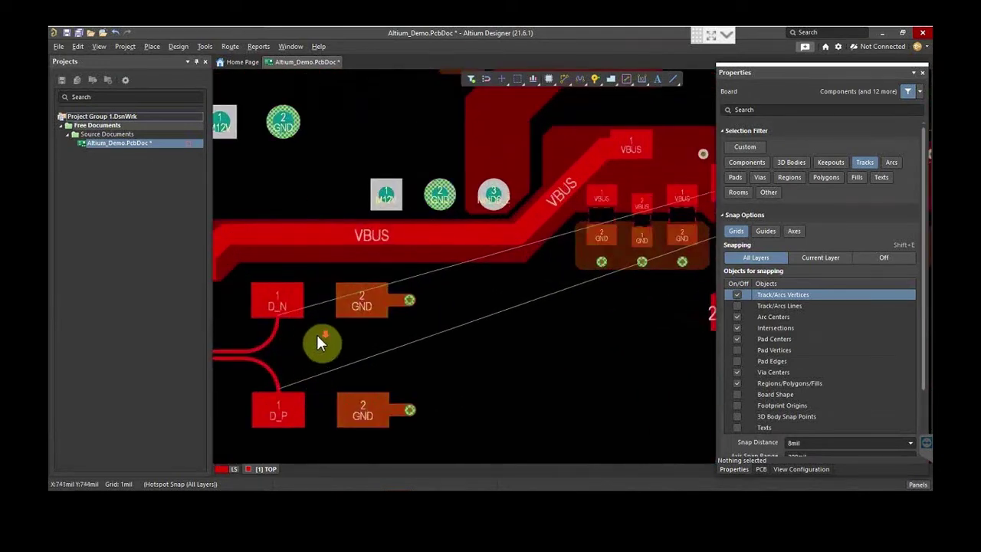
pyautogui.keyDown('ctrl'); pyautogui.scroll(1, 315, 361); pyautogui.keyUp('ctrl')
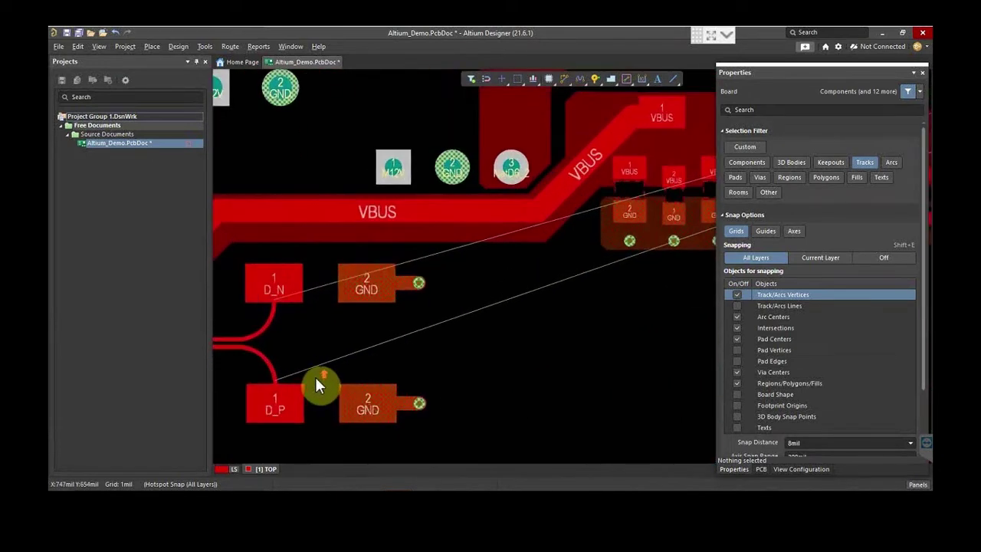
pyautogui.click(232, 46)
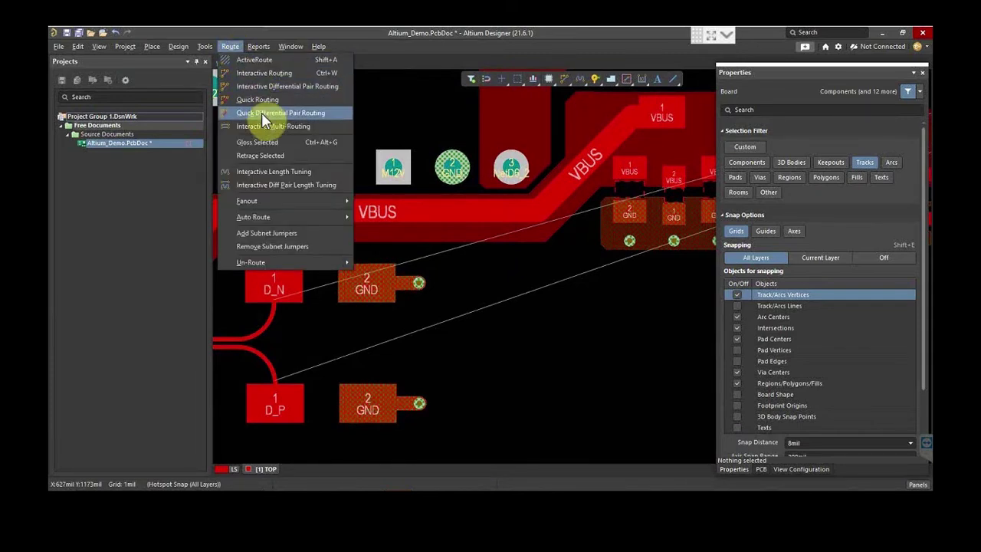
pyautogui.click(265, 89)
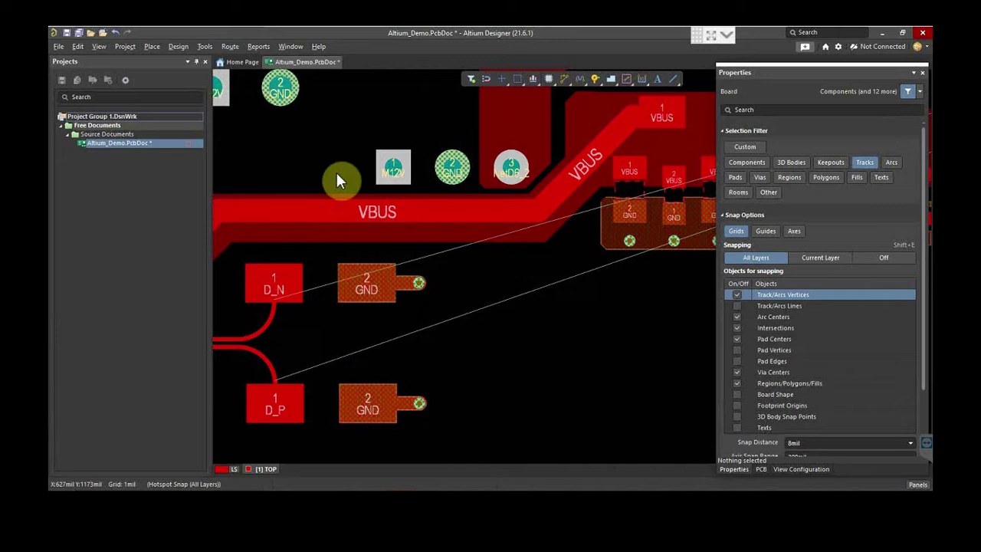
pyautogui.press('Escape')
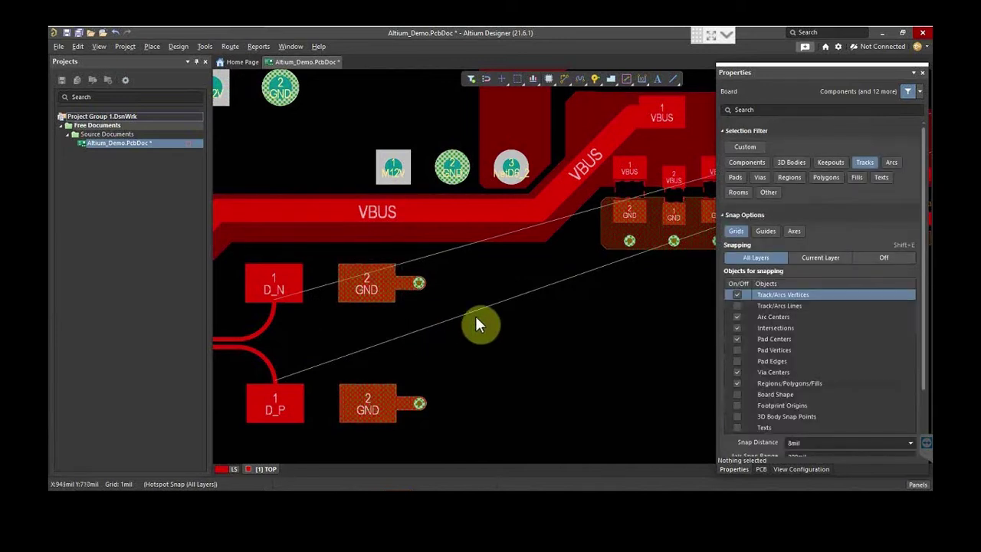
# Start differential pair routing at the D_N and D_P diode pads and lay a straight horizontal run on TOP beyond the +3V3 capacitors.
pyautogui.rightClick(564, 81)
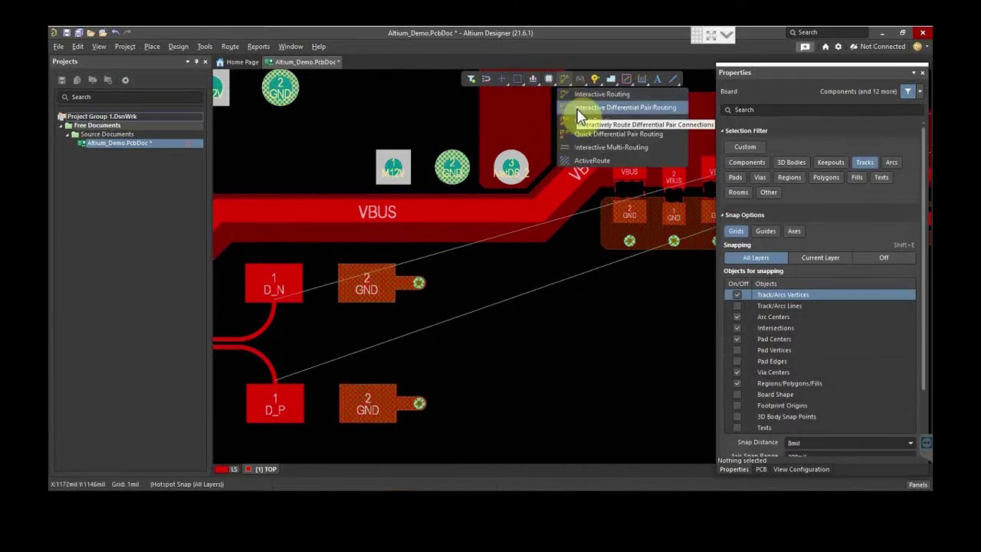
pyautogui.click(579, 109)
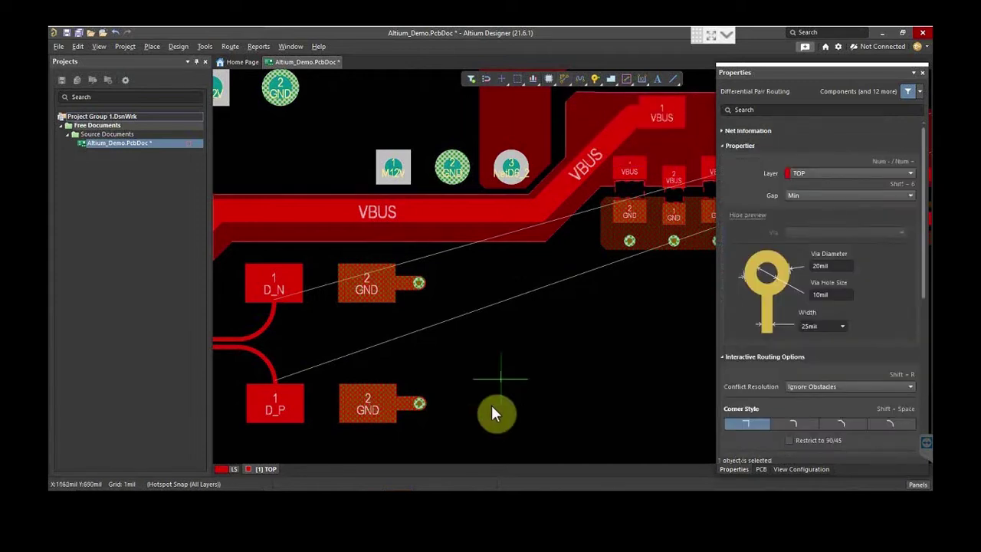
pyautogui.click(279, 404)
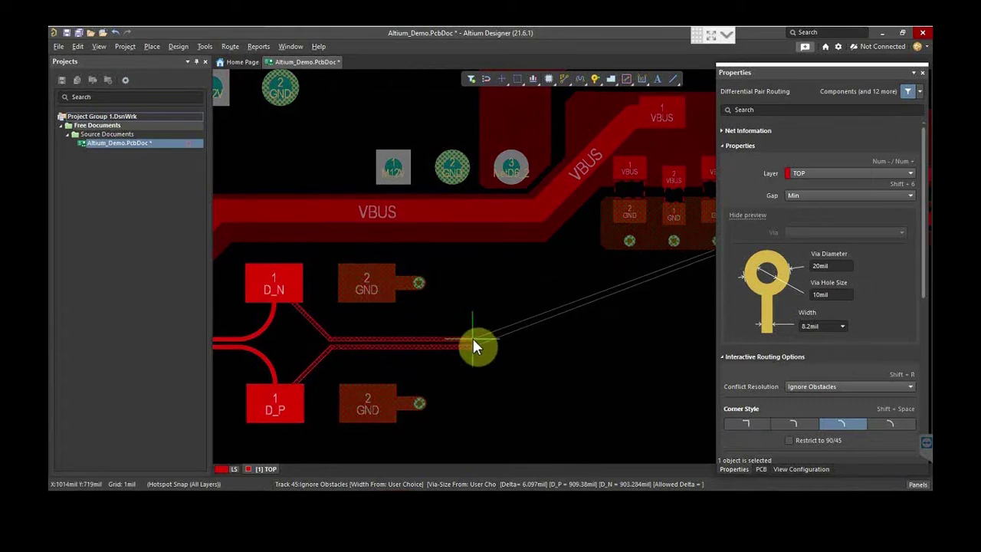
pyautogui.keyDown('shift'); pyautogui.scroll(-6, 568, 349); pyautogui.keyUp('shift')
pyautogui.click(603, 329)
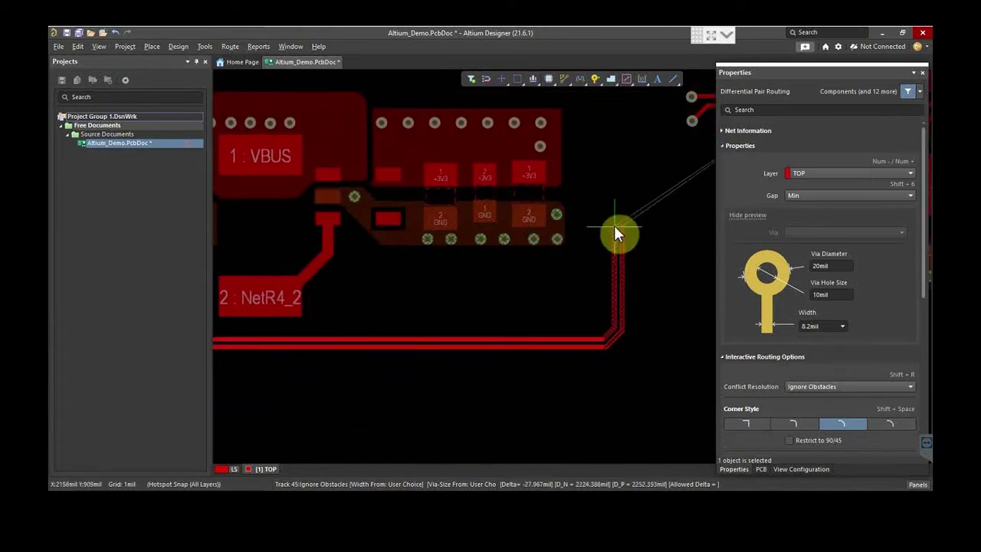
# Switch the corner style to 90-degree arcs and route the D_N/D_P pair with rounded bends up to the chip's upper pins.
pyautogui.click(807, 423)
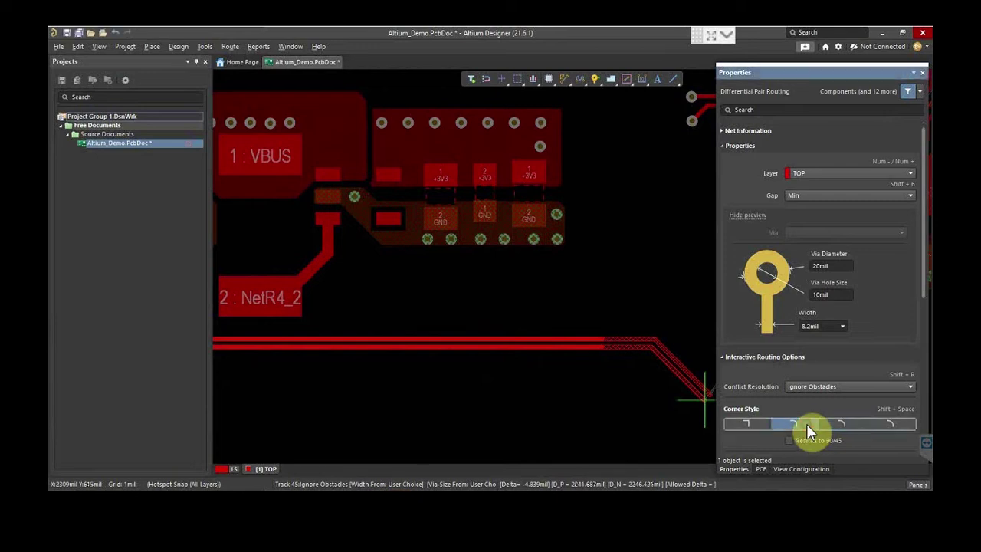
pyautogui.click(645, 280)
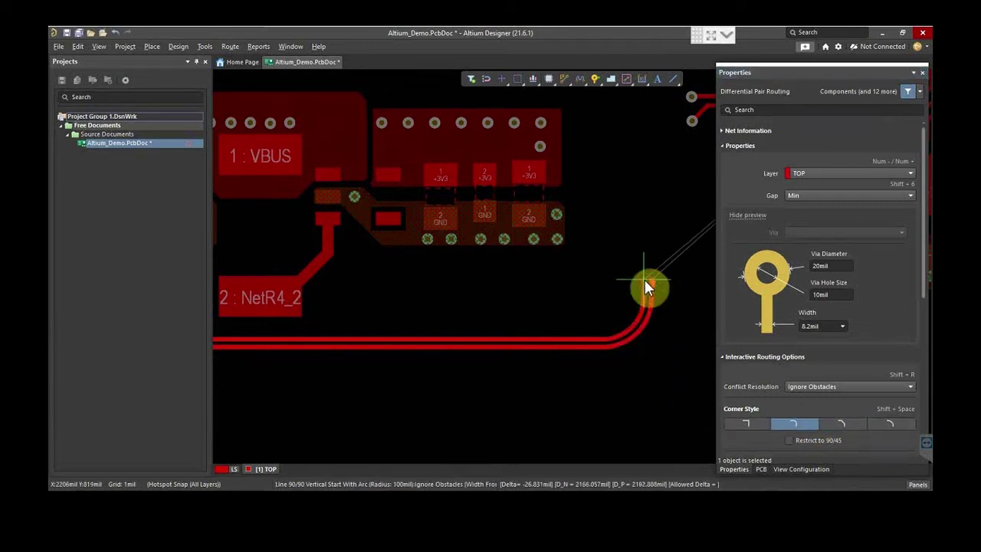
pyautogui.keyDown('ctrl'); pyautogui.scroll(-5, 645, 280); pyautogui.keyUp('ctrl')
pyautogui.keyDown('ctrl'); pyautogui.scroll(3, 642, 196); pyautogui.keyUp('ctrl')
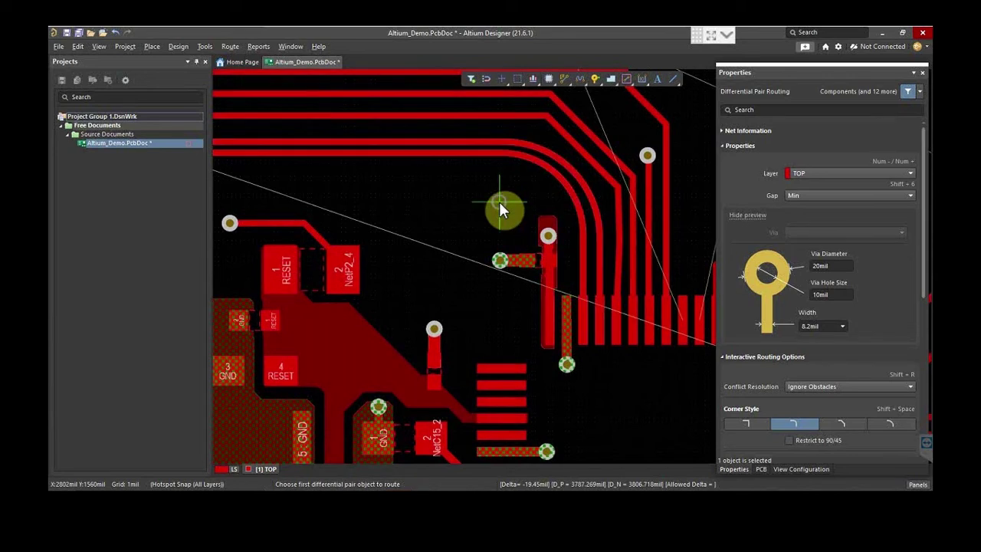
pyautogui.press('Escape')
# Reroute the D_N/D_P pair's exit from the diode pads with curved tracks joining the existing horizontal run.
pyautogui.keyDown('ctrl'); pyautogui.scroll(-3, 499, 204); pyautogui.keyUp('ctrl')
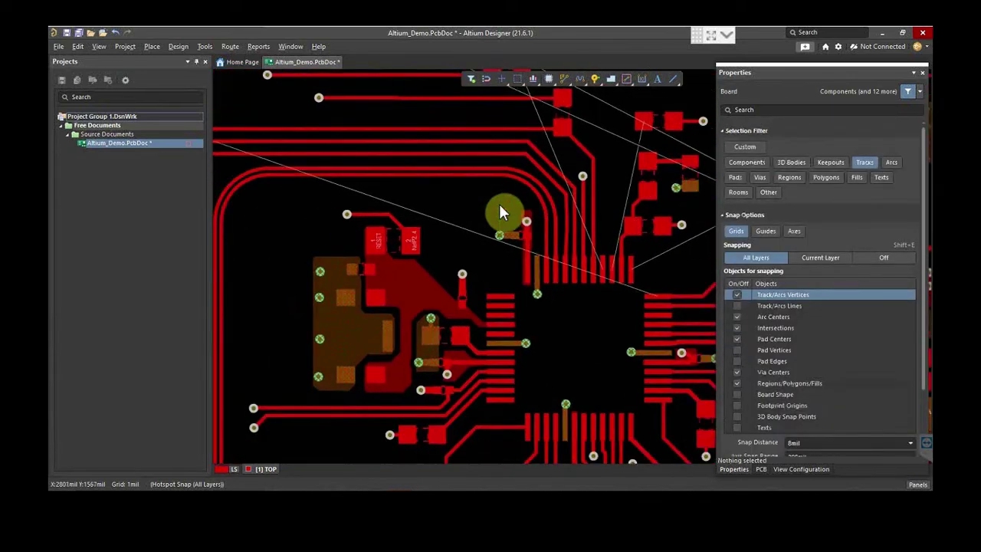
pyautogui.keyDown('ctrl'); pyautogui.scroll(-6, 498, 207); pyautogui.keyUp('ctrl')
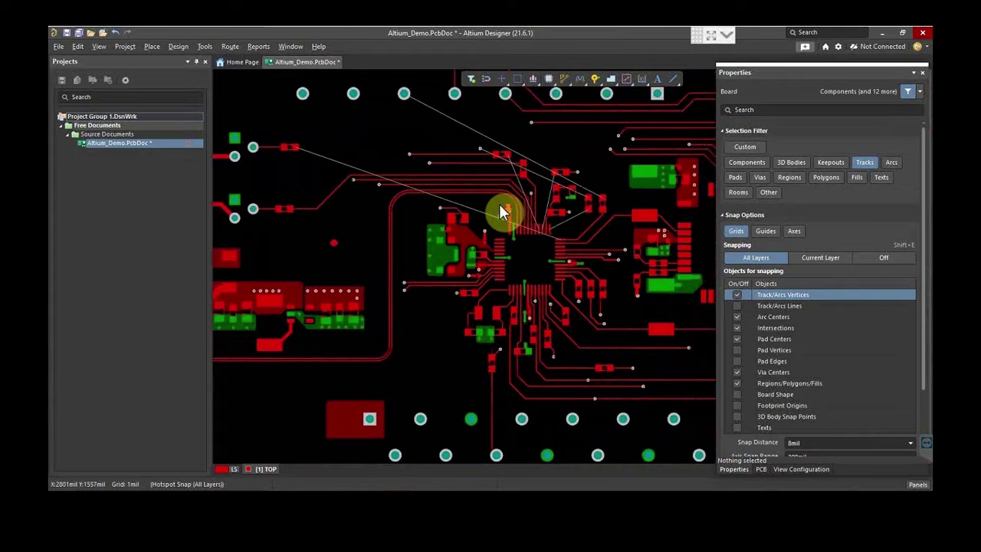
pyautogui.keyDown('ctrl'); pyautogui.scroll(-4, 499, 212); pyautogui.keyUp('ctrl')
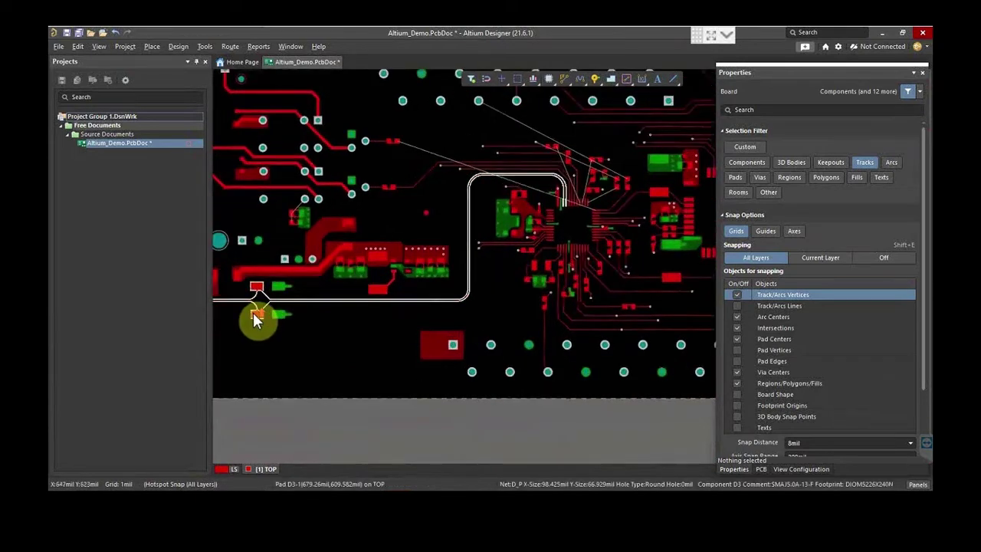
pyautogui.keyDown('ctrl'); pyautogui.scroll(6, 253, 312); pyautogui.keyUp('ctrl')
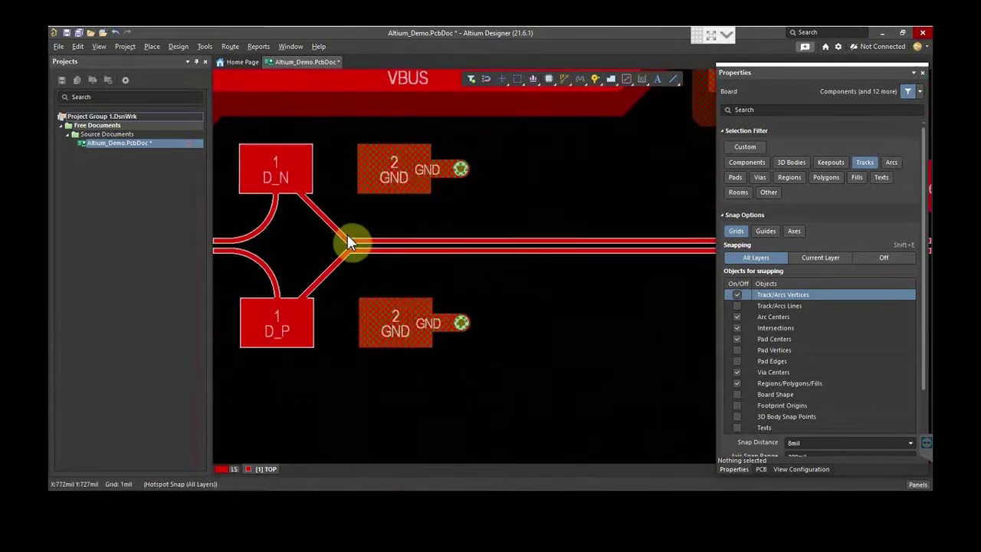
pyautogui.rightClick(563, 79)
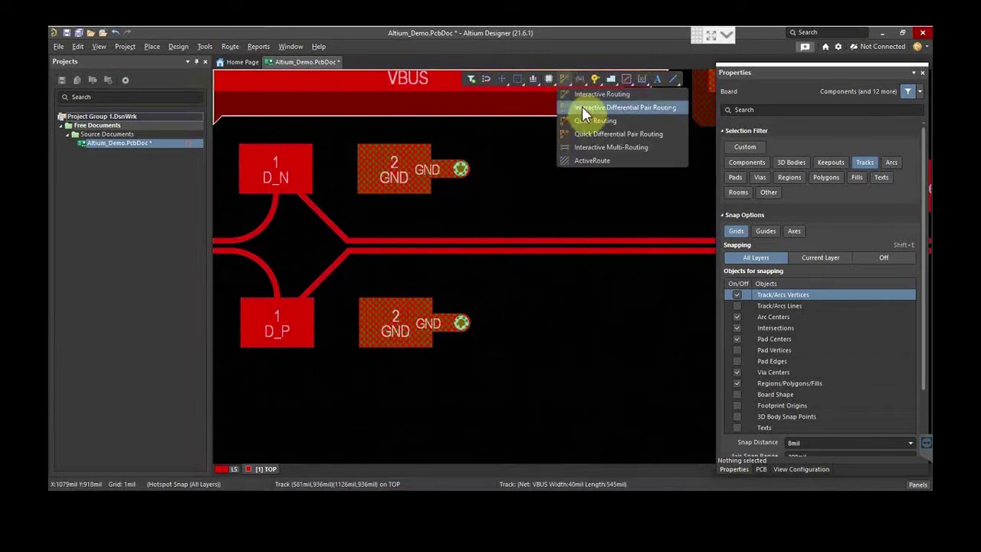
pyautogui.click(582, 108)
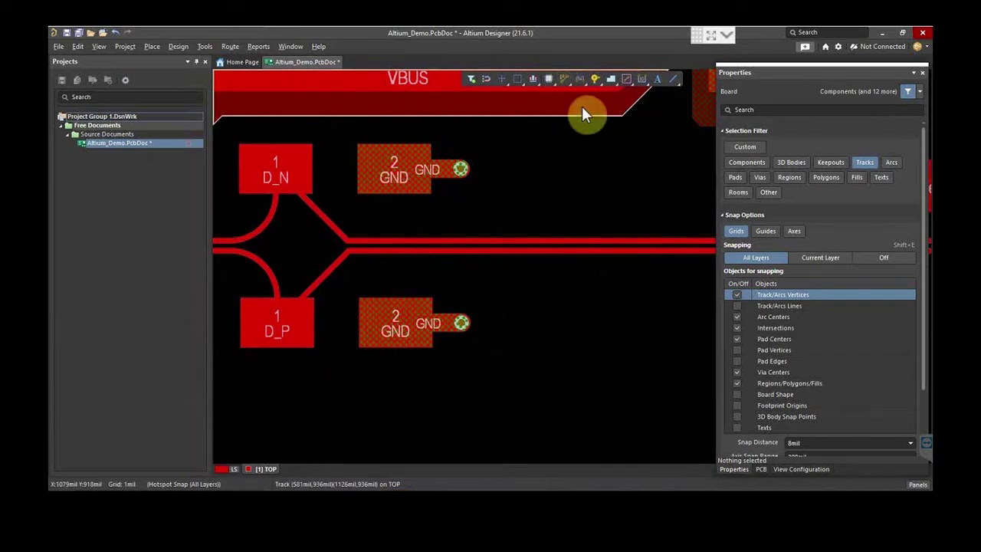
pyautogui.click(276, 173)
pyautogui.hotkey('shift', 'space')
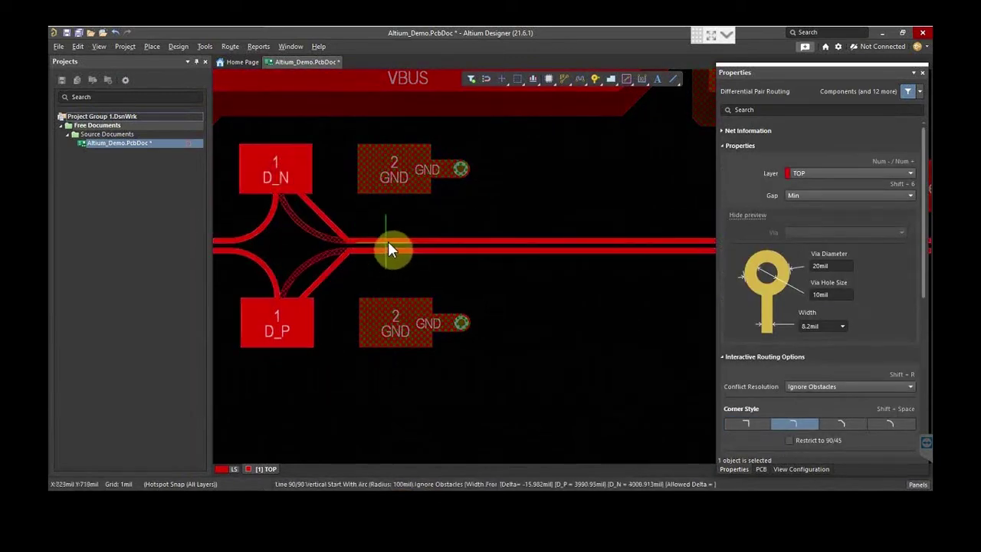
pyautogui.click(389, 244)
pyautogui.rightClick(450, 230)
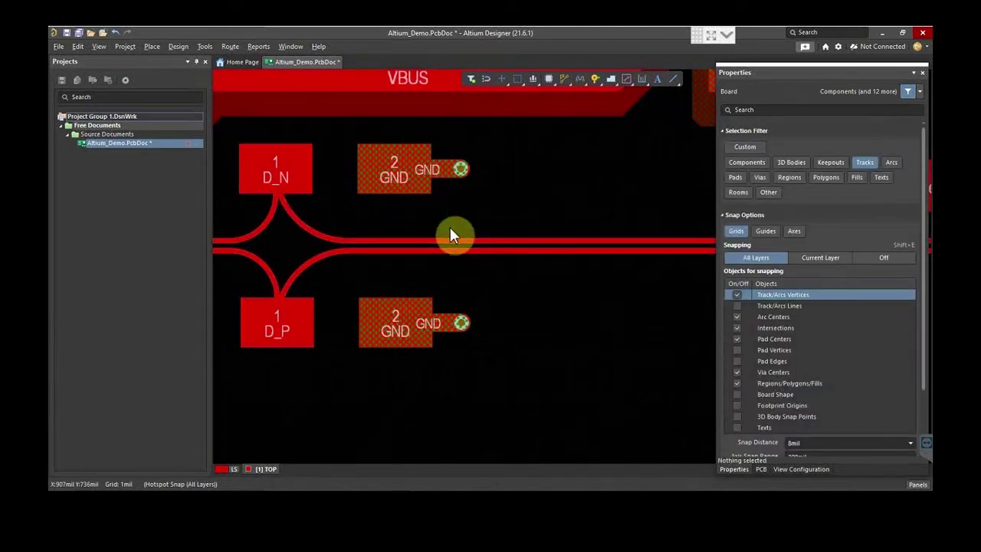
# Examine the D_N/D_P route across the board and the unrouted connections around the chip's upper pins.
pyautogui.keyDown('ctrl'); pyautogui.scroll(-5, 449, 235); pyautogui.keyUp('ctrl')
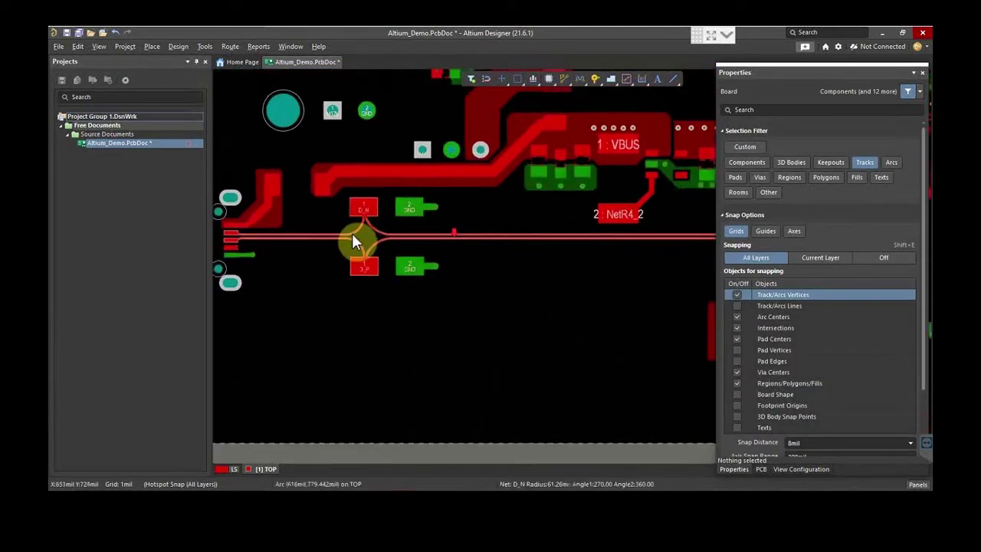
pyautogui.keyDown('ctrl'); pyautogui.scroll(-4, 354, 249); pyautogui.keyUp('ctrl')
pyautogui.keyDown('ctrl'); pyautogui.scroll(-1, 389, 243); pyautogui.keyUp('ctrl')
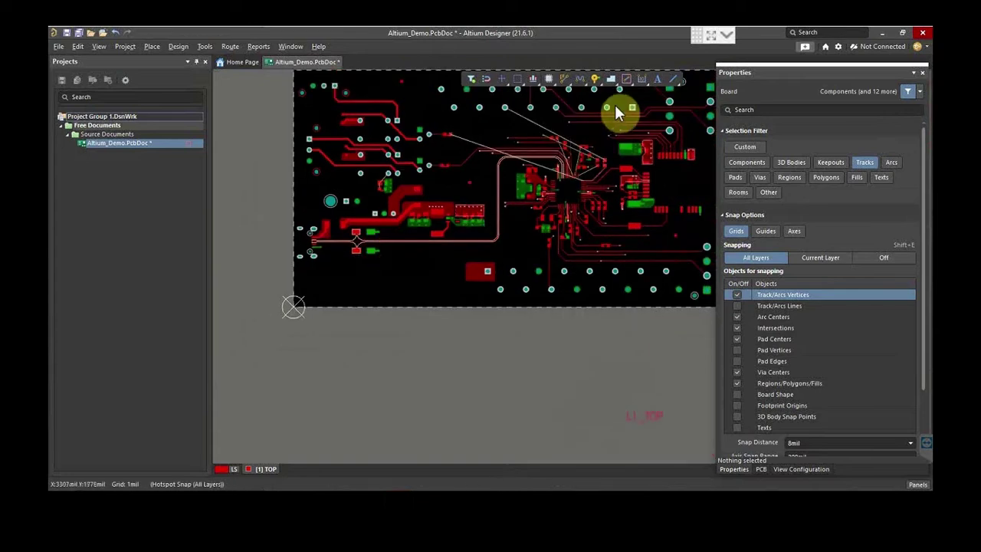
pyautogui.keyDown('ctrl'); pyautogui.scroll(4, 611, 106); pyautogui.keyUp('ctrl')
pyautogui.keyDown('ctrl'); pyautogui.scroll(2, 610, 104); pyautogui.keyUp('ctrl')
pyautogui.keyDown('ctrl'); pyautogui.scroll(2, 490, 281); pyautogui.keyUp('ctrl')
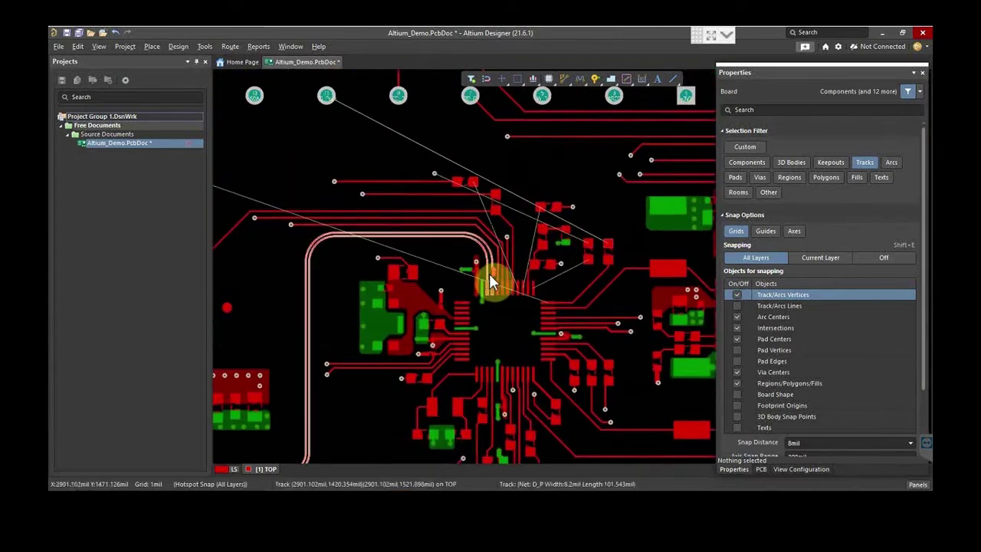
pyautogui.keyDown('ctrl'); pyautogui.scroll(2, 495, 281); pyautogui.keyUp('ctrl')
pyautogui.keyDown('ctrl'); pyautogui.scroll(4, 611, 263); pyautogui.keyUp('ctrl')
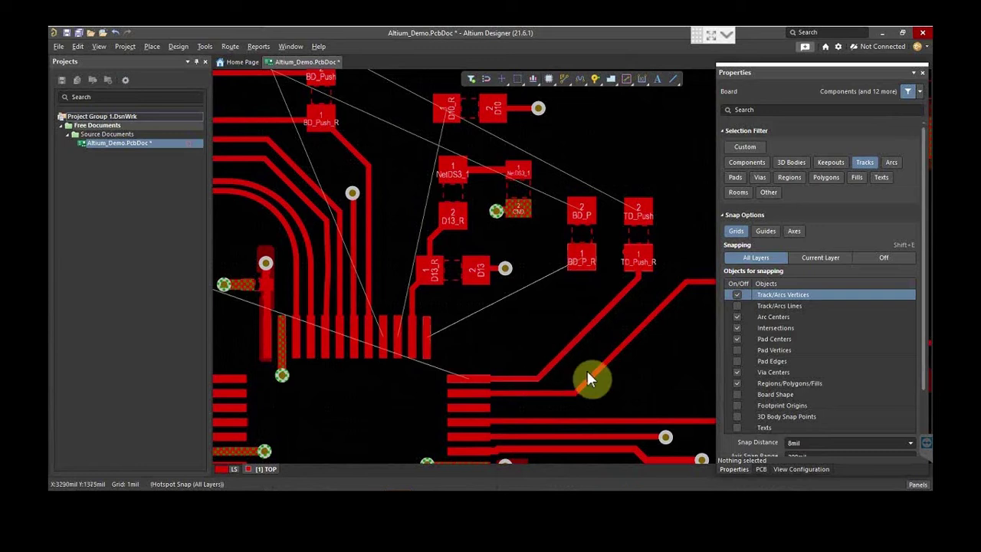
pyautogui.keyDown('ctrl'); pyautogui.scroll(-1, 591, 376); pyautogui.keyUp('ctrl')
pyautogui.keyDown('ctrl'); pyautogui.scroll(-1, 628, 230); pyautogui.keyUp('ctrl')
pyautogui.keyDown('ctrl'); pyautogui.scroll(2, 625, 226); pyautogui.keyUp('ctrl')
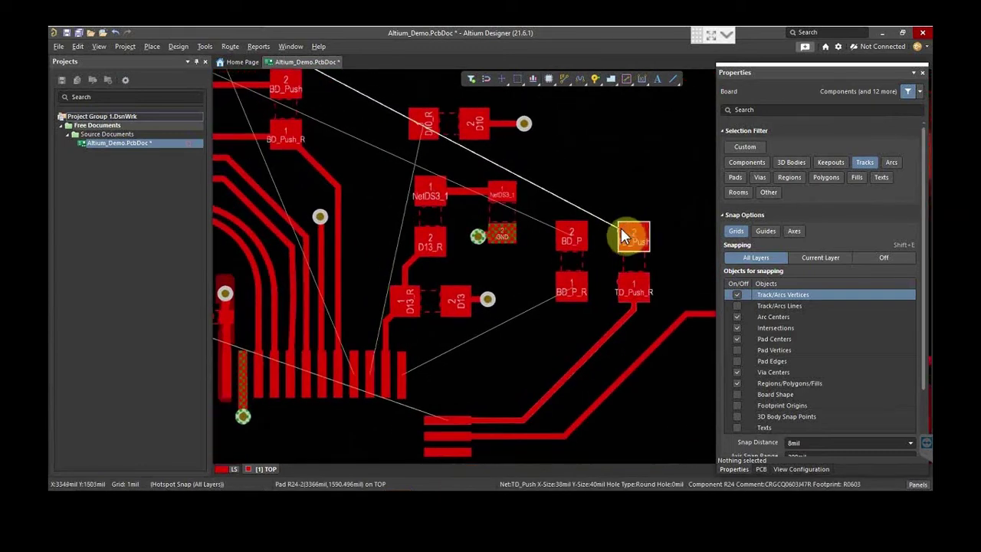
pyautogui.keyDown('ctrl'); pyautogui.scroll(-1, 522, 341); pyautogui.keyUp('ctrl')
# Start an interactive route on TOP from the resistor's TD_Push pad and set the corner style to 45-degree tracks.
pyautogui.hotkey('ctrl', 'w')
pyautogui.press('Escape')
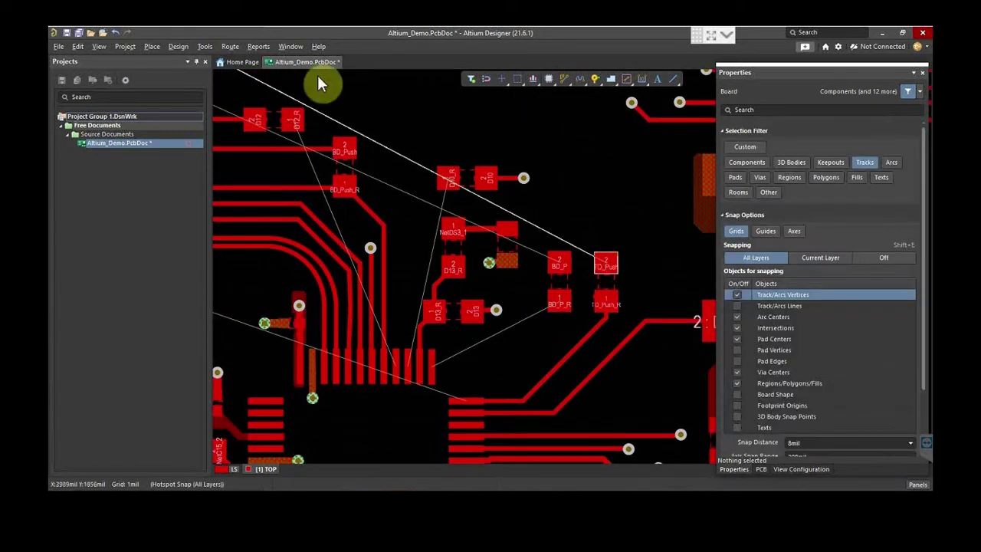
pyautogui.click(228, 46)
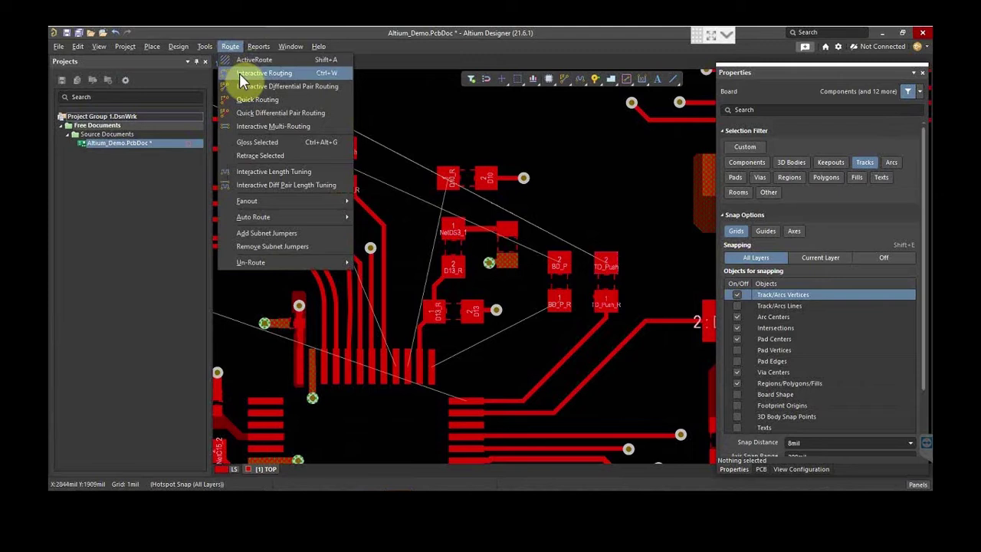
pyautogui.click(240, 72)
pyautogui.click(606, 260)
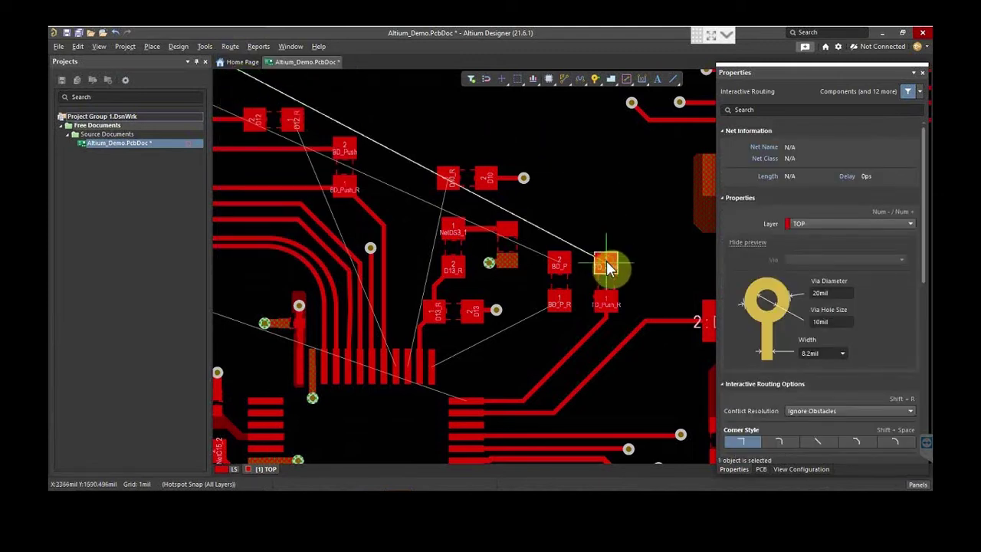
pyautogui.click(607, 262)
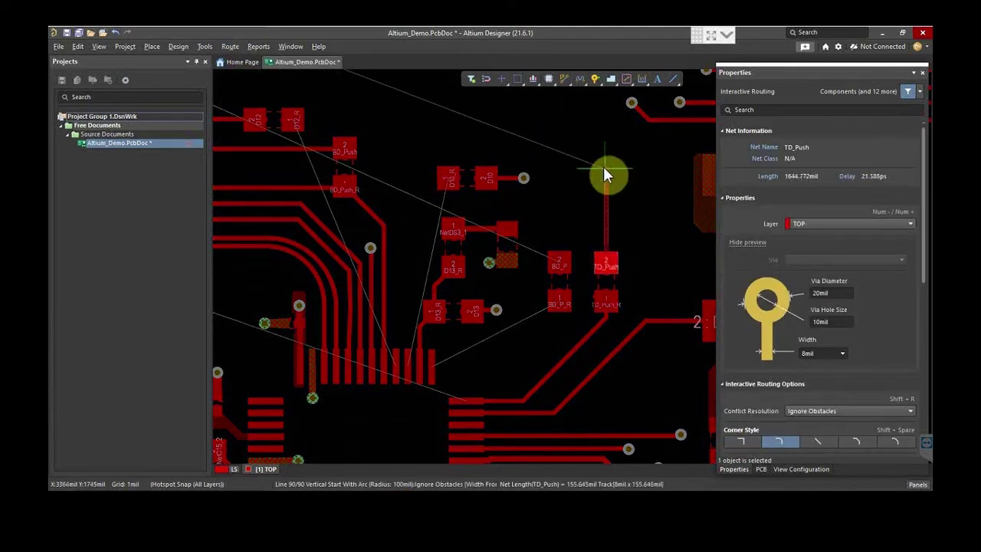
pyautogui.click(603, 167)
pyautogui.rightClick(614, 211)
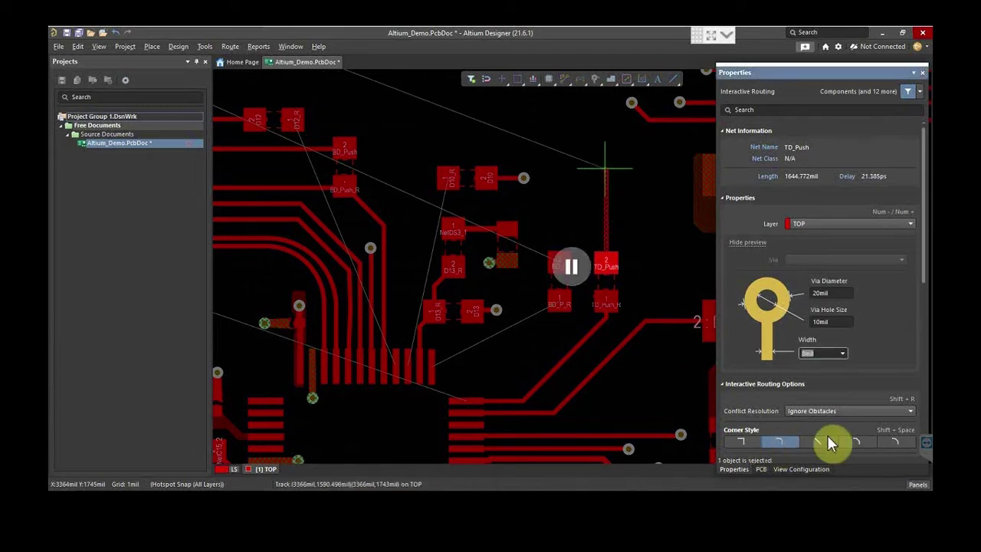
pyautogui.click(889, 443)
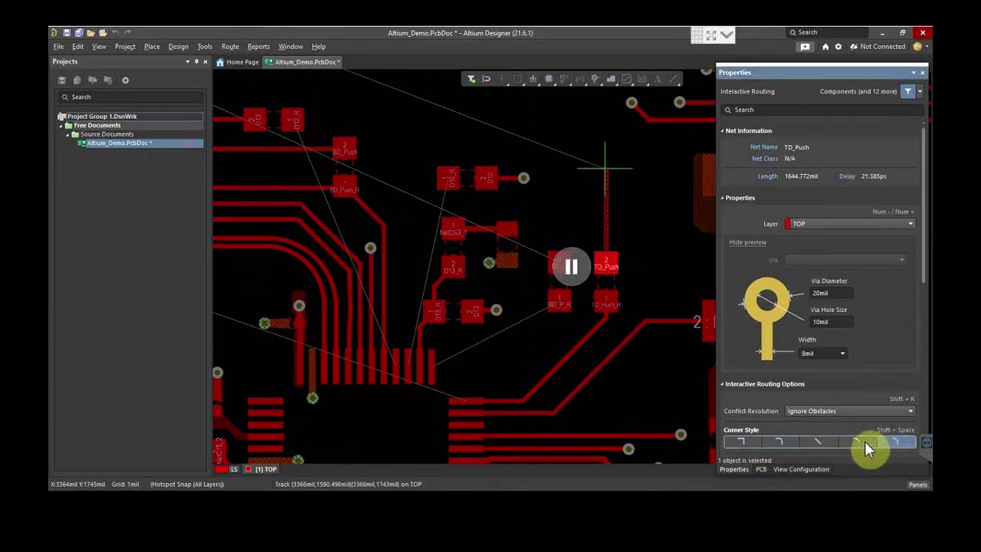
pyautogui.click(865, 443)
pyautogui.click(571, 267)
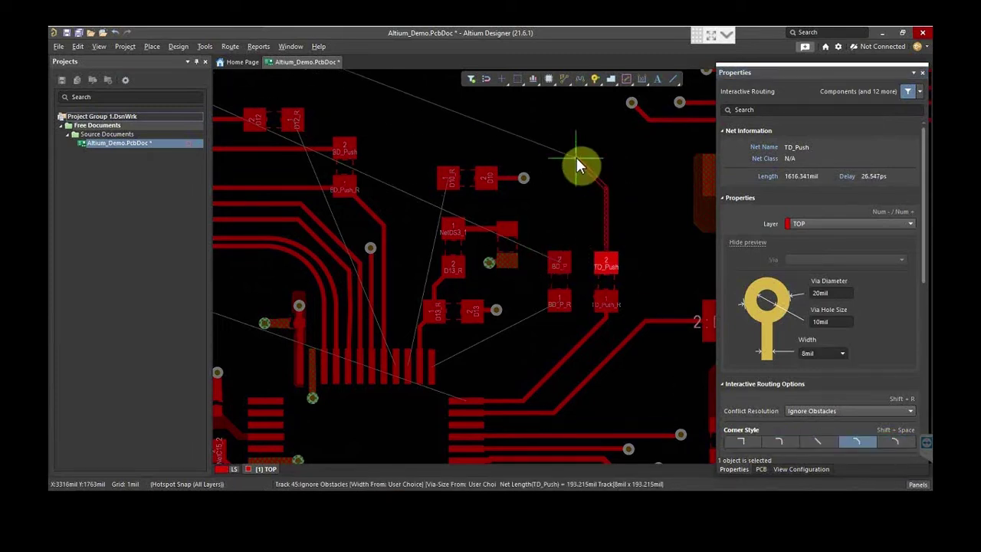
# Complete the TD_Push track with 45-degree corners from the resistor pad to pin 11 of the upper header.
pyautogui.hotkey('shift', 'space')
pyautogui.hotkey('shift', 'space')
pyautogui.hotkey('shift', 'space')
pyautogui.hotkey('shift', 'space')
pyautogui.hotkey('shift', 'space')
pyautogui.keyDown('ctrl'); pyautogui.scroll(-4, 569, 134); pyautogui.keyUp('ctrl')
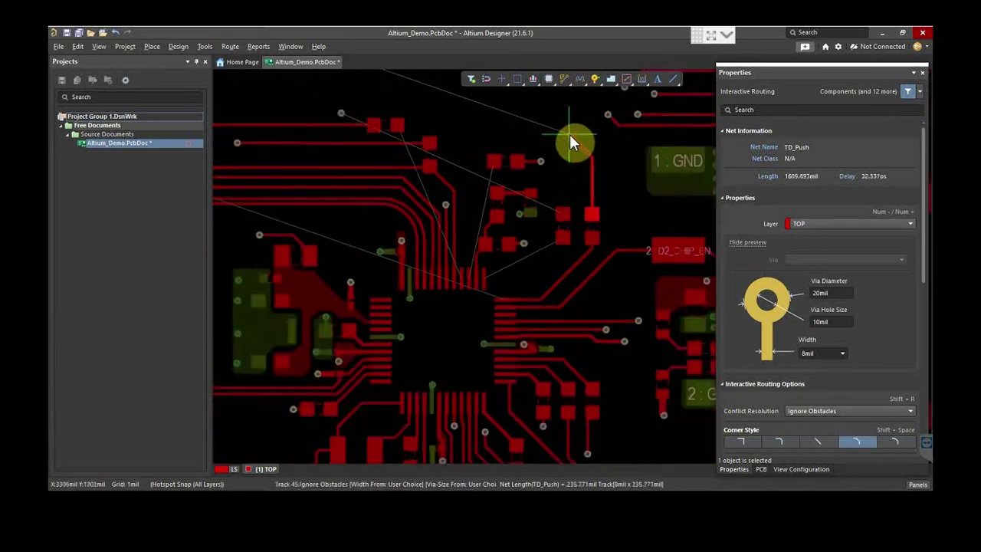
pyautogui.click(486, 192)
pyautogui.keyDown('ctrl'); pyautogui.scroll(-2, 489, 199); pyautogui.keyUp('ctrl')
# Route BD_P_R from chip pin 25 horizontally and then diagonally up to pad 1 of its resistor.
pyautogui.keyDown('ctrl'); pyautogui.scroll(3, 643, 284); pyautogui.keyUp('ctrl')
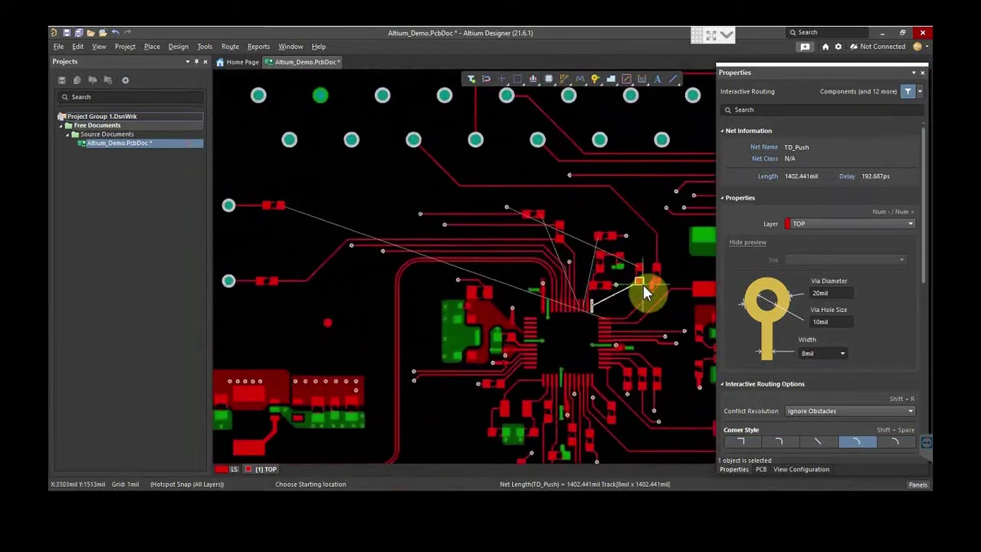
pyautogui.keyDown('ctrl'); pyautogui.scroll(5, 639, 306); pyautogui.keyUp('ctrl')
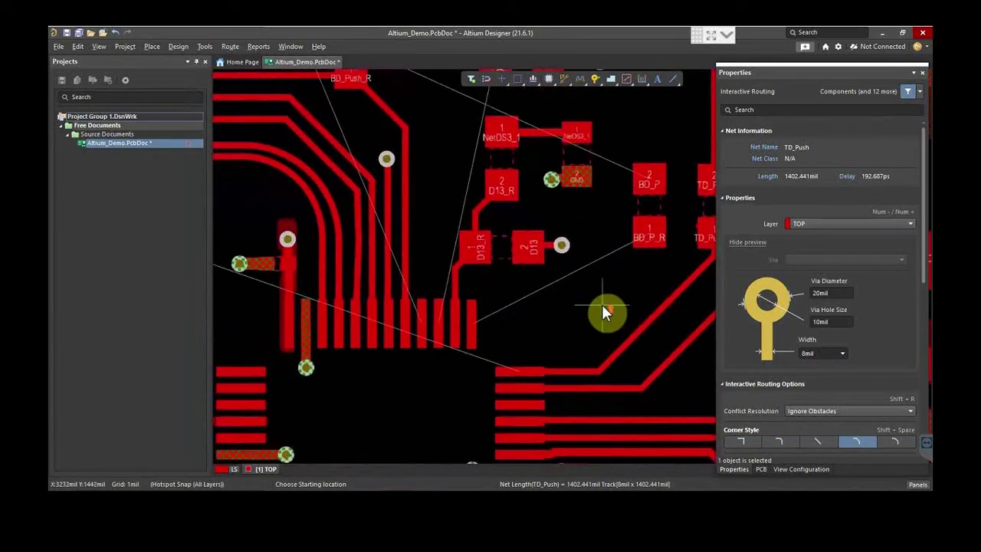
pyautogui.keyDown('ctrl'); pyautogui.scroll(2, 602, 305); pyautogui.keyUp('ctrl')
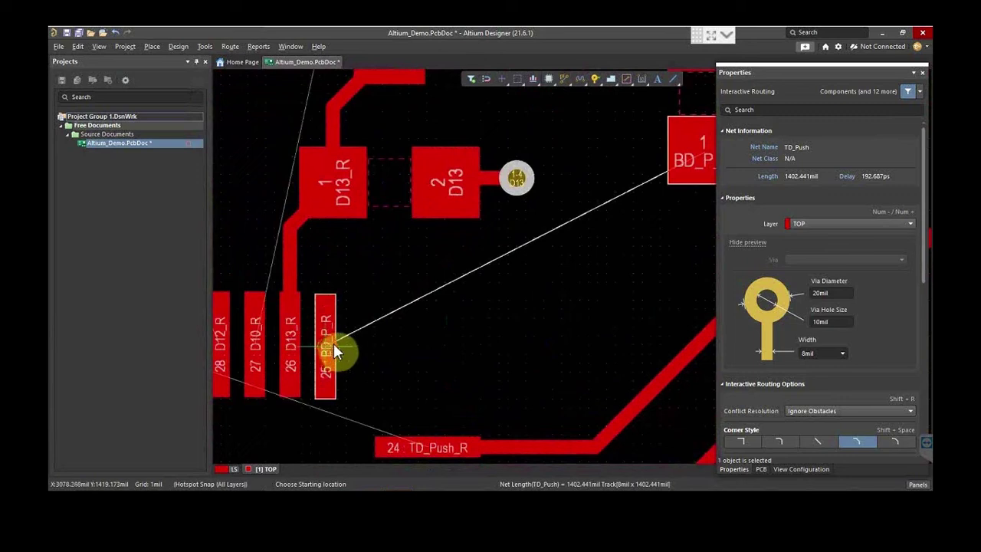
pyautogui.click(331, 348)
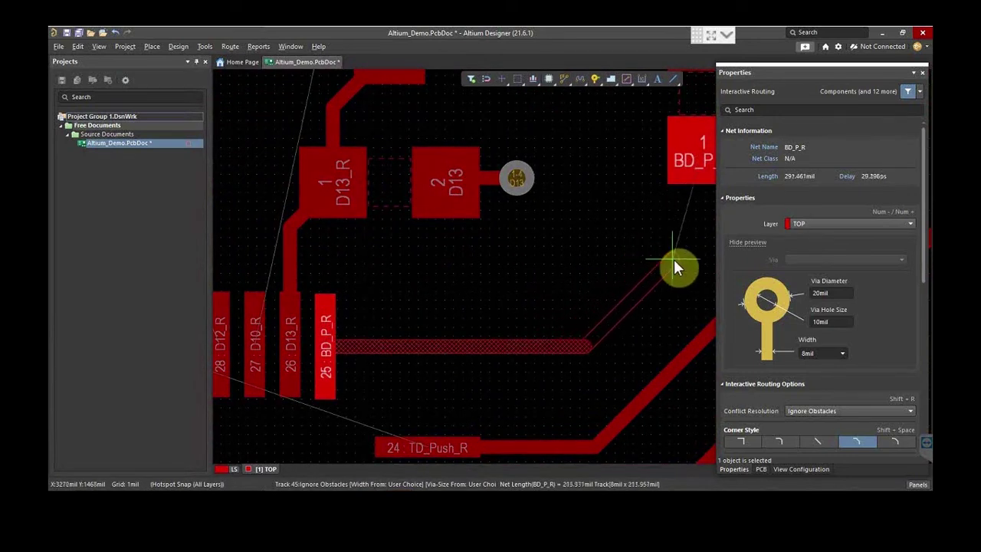
pyautogui.click(625, 265)
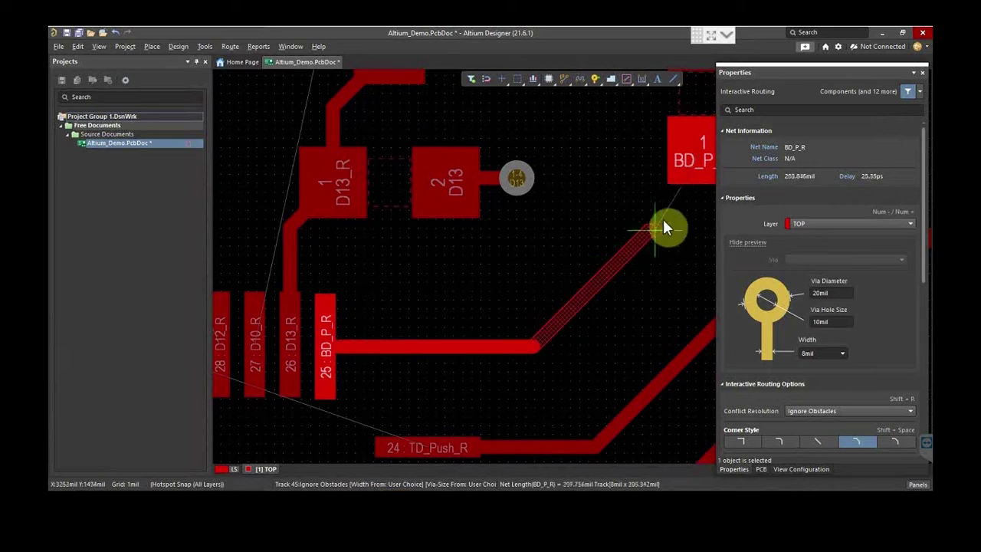
pyautogui.click(692, 150)
# Route TD_Push_R from resistor pad 1 between the BD_P and TD_Push pads and across to the distant component pad on the board's left side.
pyautogui.keyDown('ctrl'); pyautogui.scroll(-3, 553, 257); pyautogui.keyUp('ctrl')
pyautogui.keyDown('ctrl'); pyautogui.scroll(-5, 672, 215); pyautogui.keyUp('ctrl')
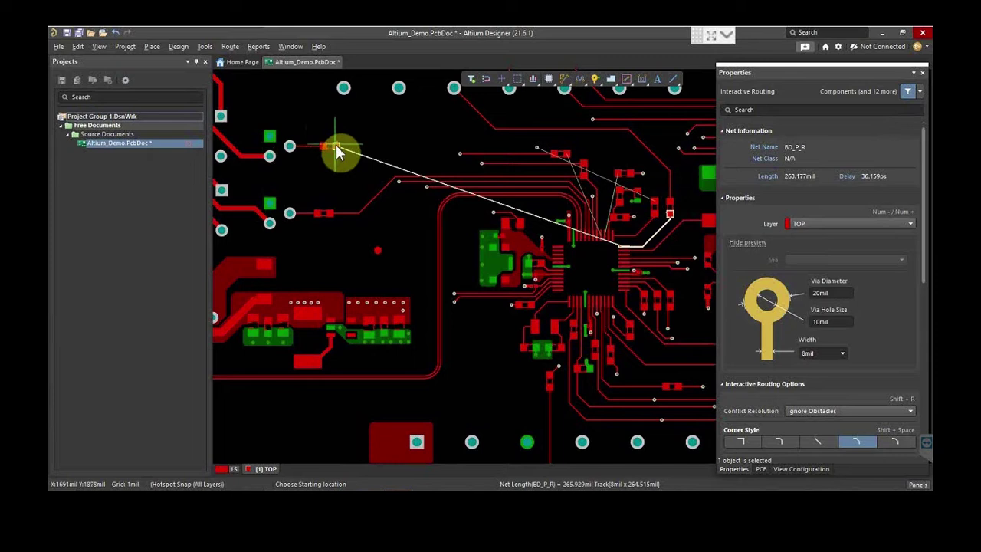
pyautogui.keyDown('ctrl'); pyautogui.scroll(2, 674, 206); pyautogui.keyUp('ctrl')
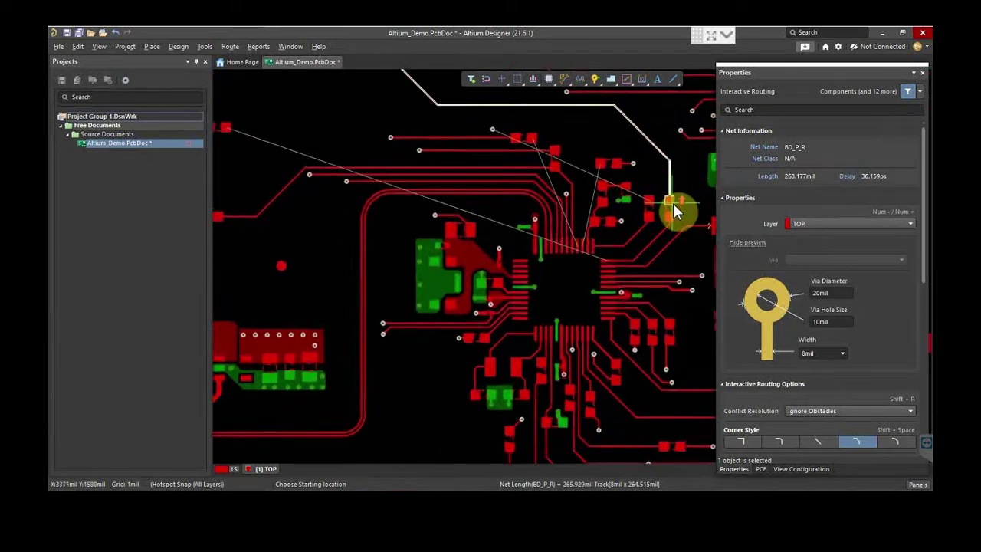
pyautogui.keyDown('ctrl'); pyautogui.scroll(4, 673, 203); pyautogui.keyUp('ctrl')
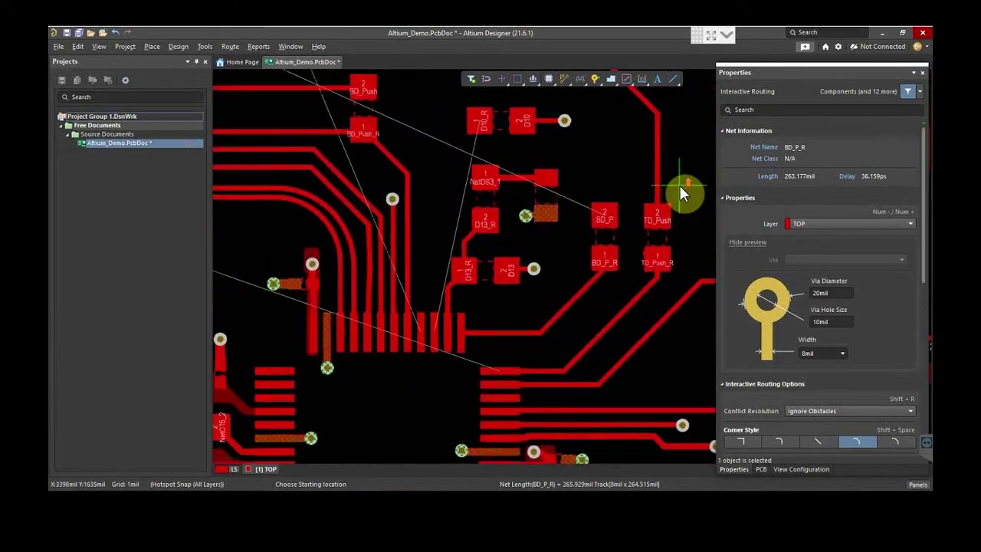
pyautogui.keyDown('ctrl'); pyautogui.scroll(3, 664, 249); pyautogui.keyUp('ctrl')
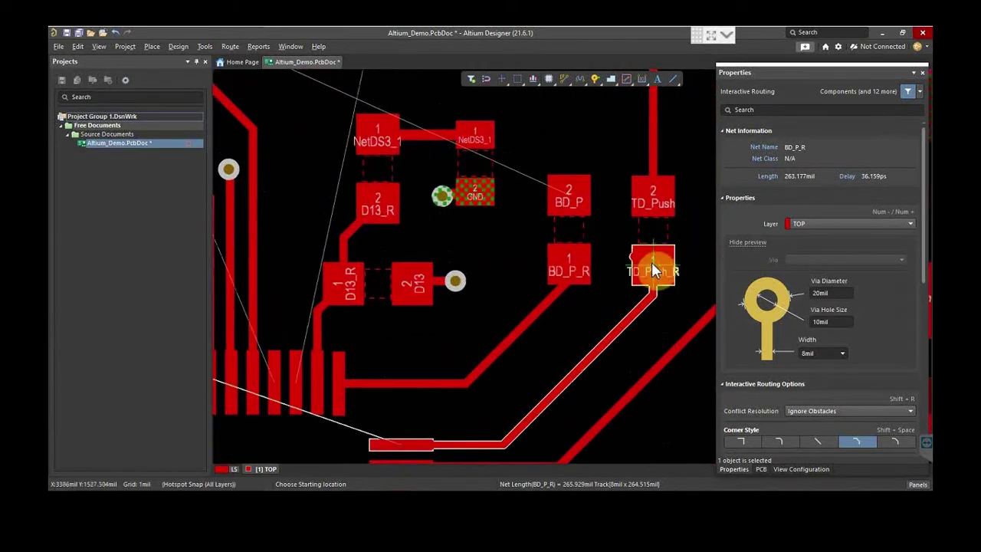
pyautogui.click(656, 264)
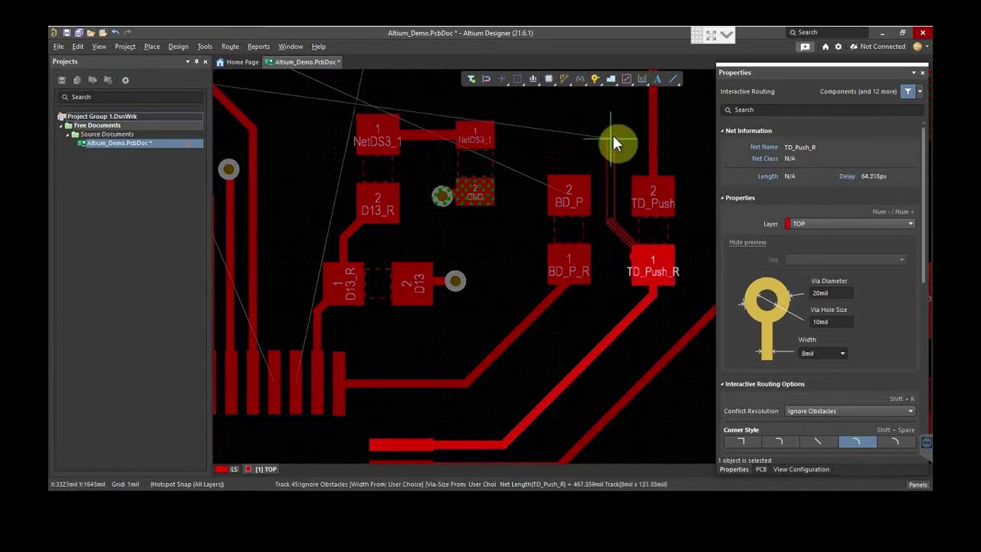
pyautogui.keyDown('ctrl'); pyautogui.scroll(-4, 582, 88); pyautogui.keyUp('ctrl')
pyautogui.keyDown('ctrl'); pyautogui.scroll(2, 597, 106); pyautogui.keyUp('ctrl')
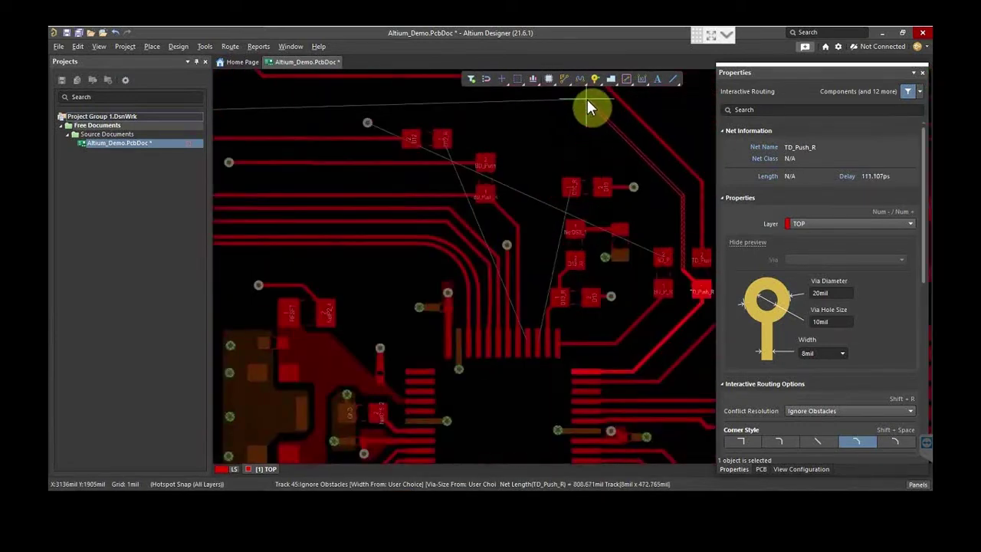
pyautogui.keyDown('ctrl'); pyautogui.click(587, 99); pyautogui.keyUp('ctrl')
pyautogui.keyDown('ctrl'); pyautogui.scroll(-1, 661, 173); pyautogui.keyUp('ctrl')
# Route BD_P from resistor pad 2 alongside the TD_Push_R track to the BD_P via beside D12, and end routing.
pyautogui.keyDown('ctrl'); pyautogui.scroll(4, 680, 237); pyautogui.keyUp('ctrl')
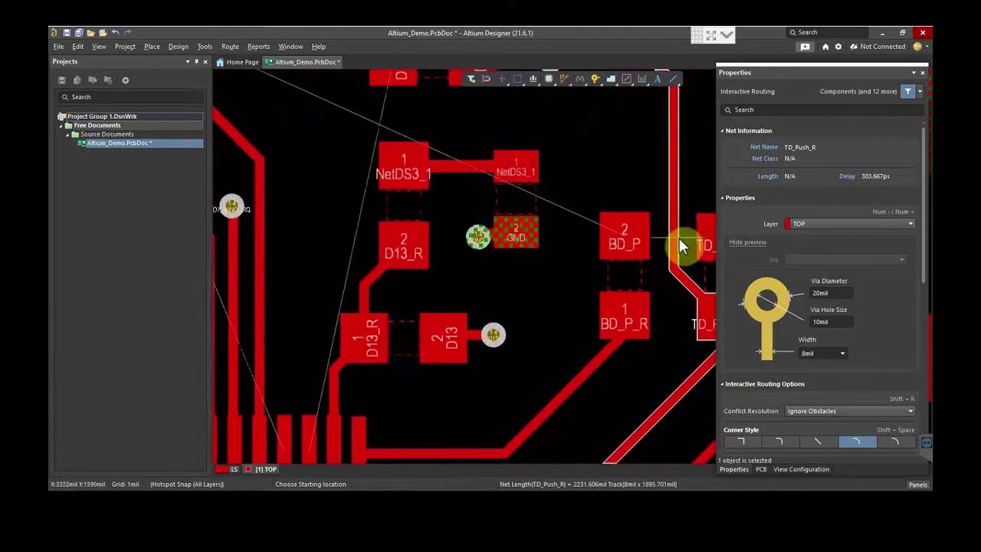
pyautogui.click(637, 236)
pyautogui.keyDown('ctrl'); pyautogui.scroll(-4, 615, 182); pyautogui.keyUp('ctrl')
pyautogui.keyDown('ctrl'); pyautogui.scroll(2, 567, 110); pyautogui.keyUp('ctrl')
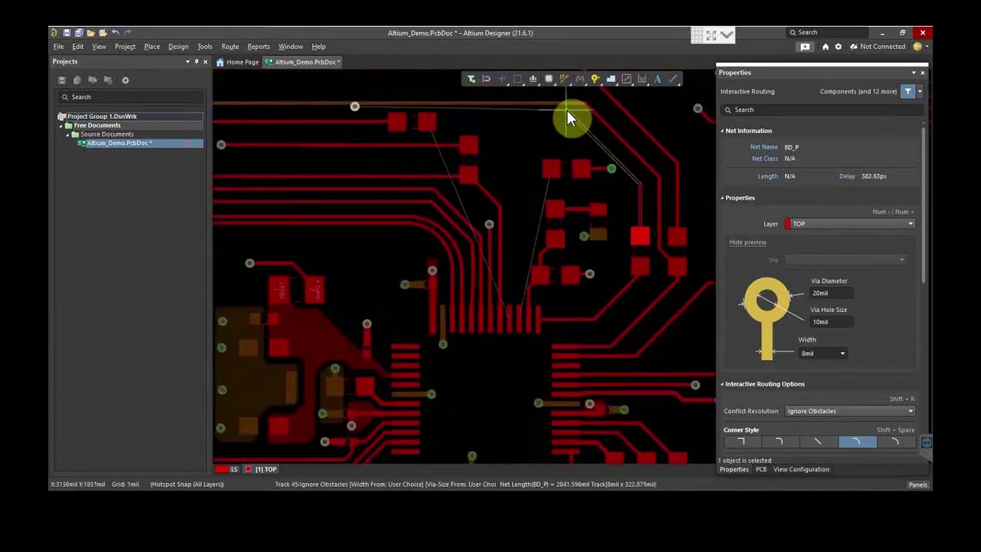
pyautogui.click(567, 110)
pyautogui.keyDown('ctrl'); pyautogui.scroll(5, 361, 105); pyautogui.keyUp('ctrl')
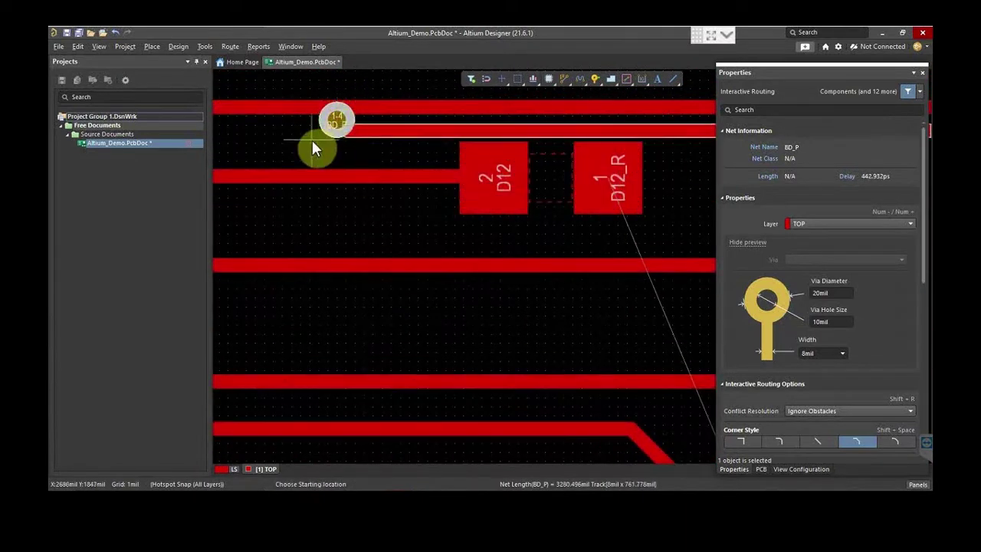
pyautogui.rightClick(312, 141)
# Shift the horizontal TD_Push_R track up away from BD_P, and align the horizontal BD_P track with its via.
pyautogui.keyDown('ctrl'); pyautogui.scroll(-3, 321, 218); pyautogui.keyUp('ctrl')
pyautogui.keyDown('ctrl'); pyautogui.scroll(1, 581, 161); pyautogui.keyUp('ctrl')
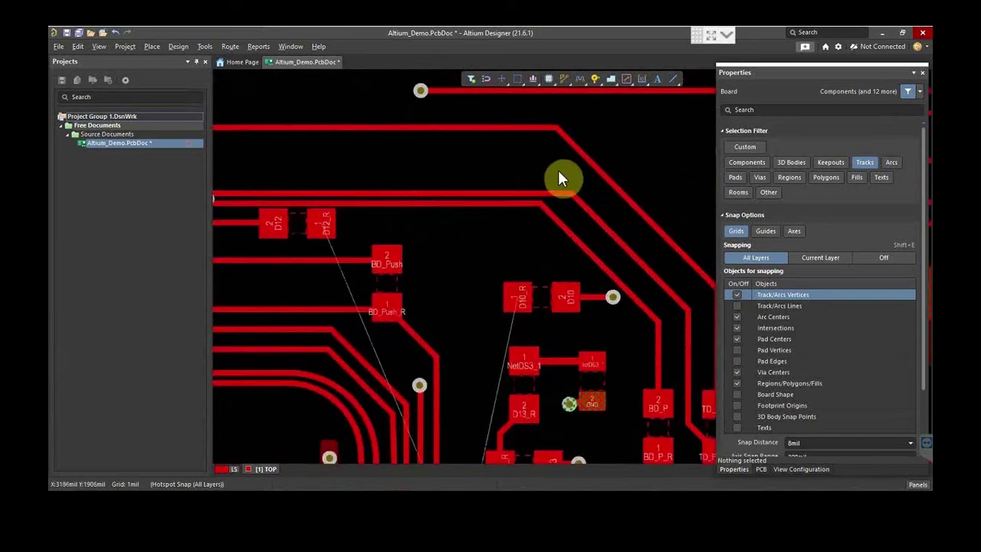
pyautogui.moveTo(525, 191); pyautogui.dragTo(521, 182)
pyautogui.keyDown('ctrl'); pyautogui.scroll(-2, 460, 188); pyautogui.keyUp('ctrl')
pyautogui.keyDown('ctrl'); pyautogui.scroll(2, 452, 207); pyautogui.keyUp('ctrl')
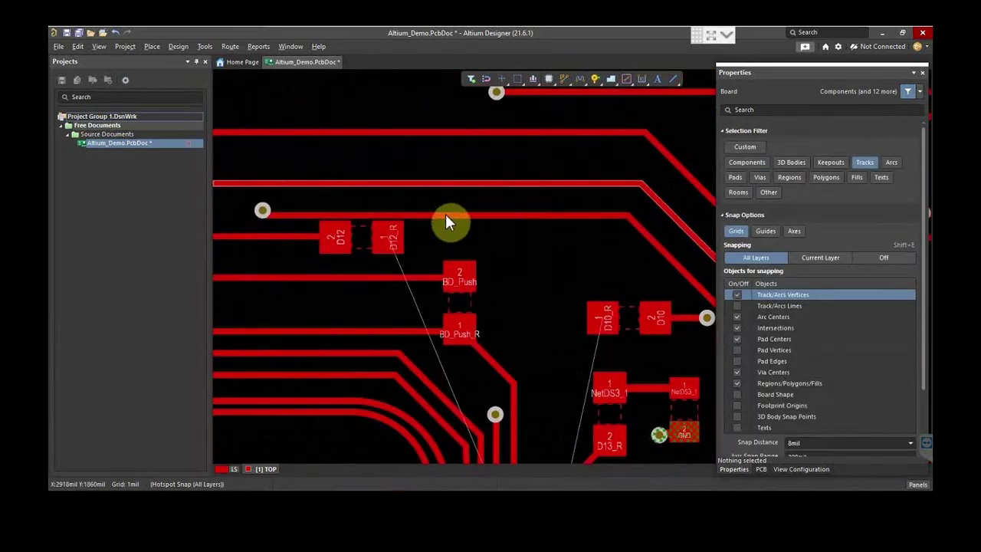
pyautogui.moveTo(445, 214); pyautogui.dragTo(296, 207)
pyautogui.keyDown('ctrl'); pyautogui.scroll(-3, 481, 195); pyautogui.keyUp('ctrl')
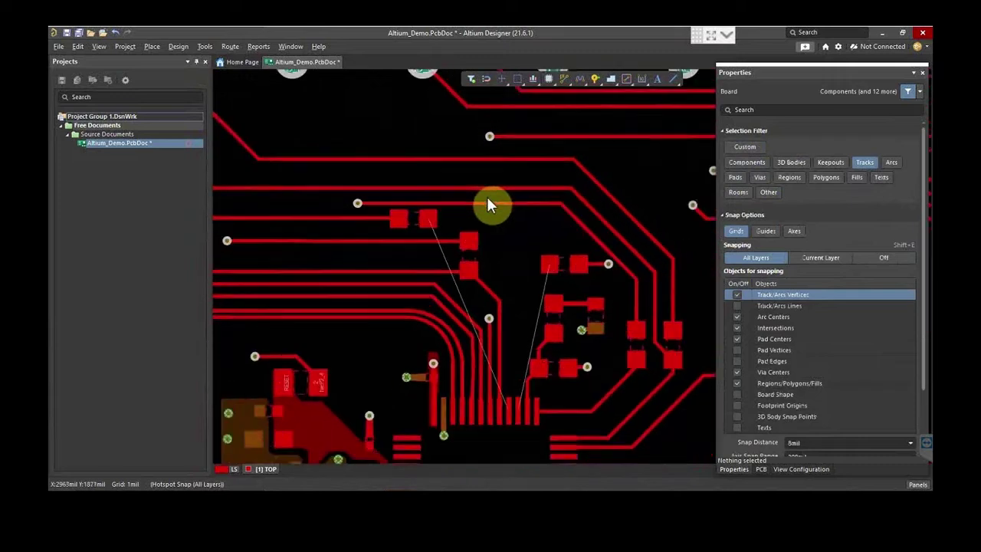
# Route D10_R and D12_R from chip pins 27 and 28 to their resistor pads, and save the board.
pyautogui.keyDown('ctrl'); pyautogui.scroll(2, 540, 291); pyautogui.keyUp('ctrl')
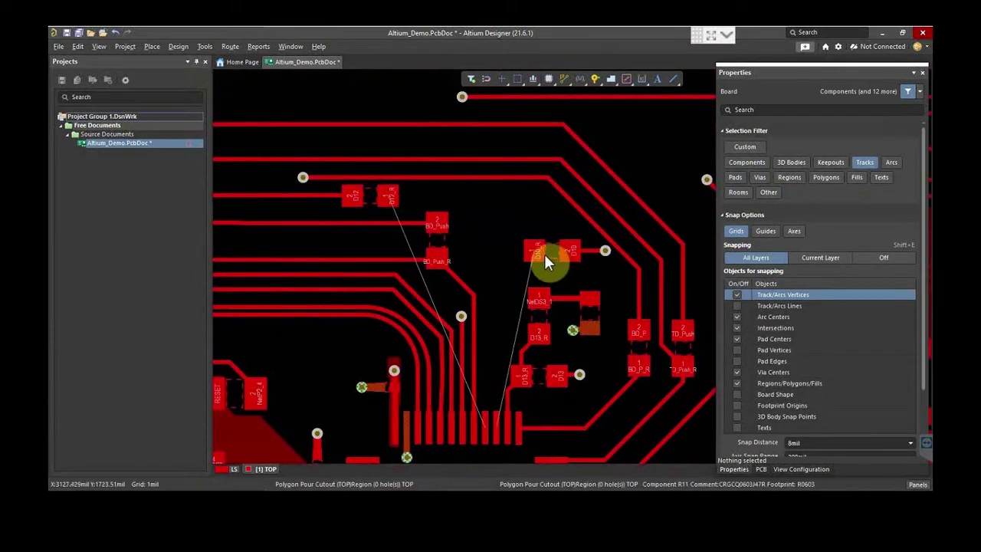
pyautogui.hotkey('ctrl', 'w')
pyautogui.click(497, 427)
pyautogui.click(531, 253)
pyautogui.click(487, 426)
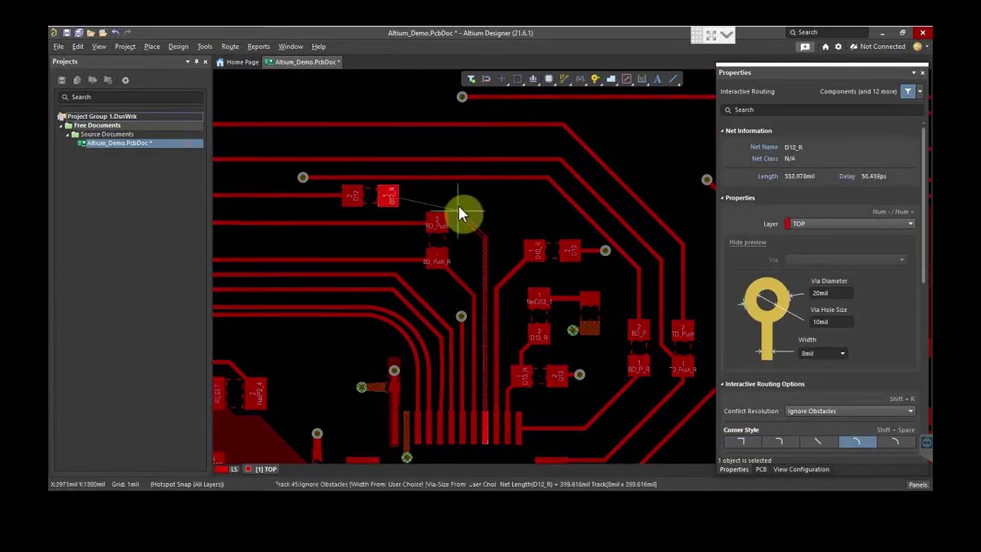
pyautogui.click(392, 194)
pyautogui.rightClick(507, 200)
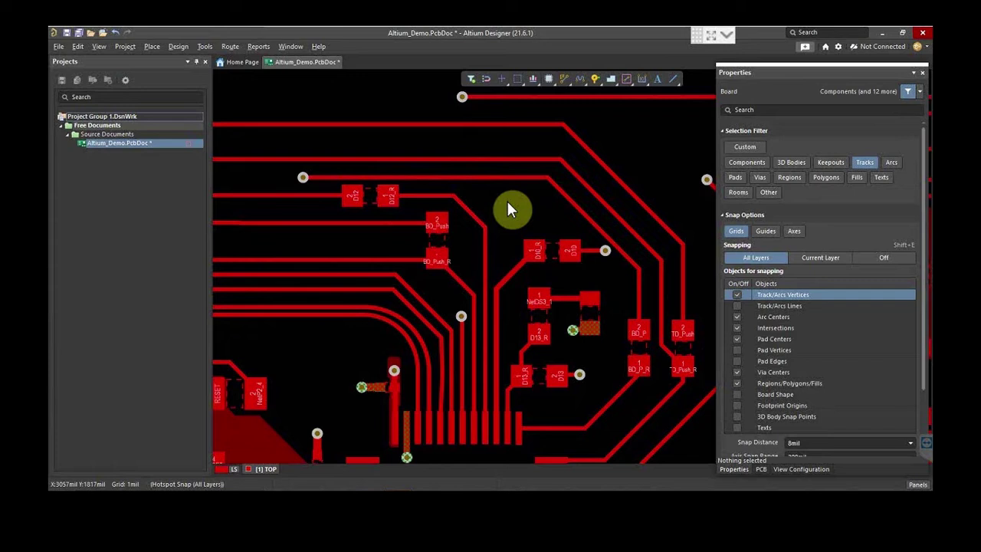
pyautogui.hotkey('ctrl', 's')
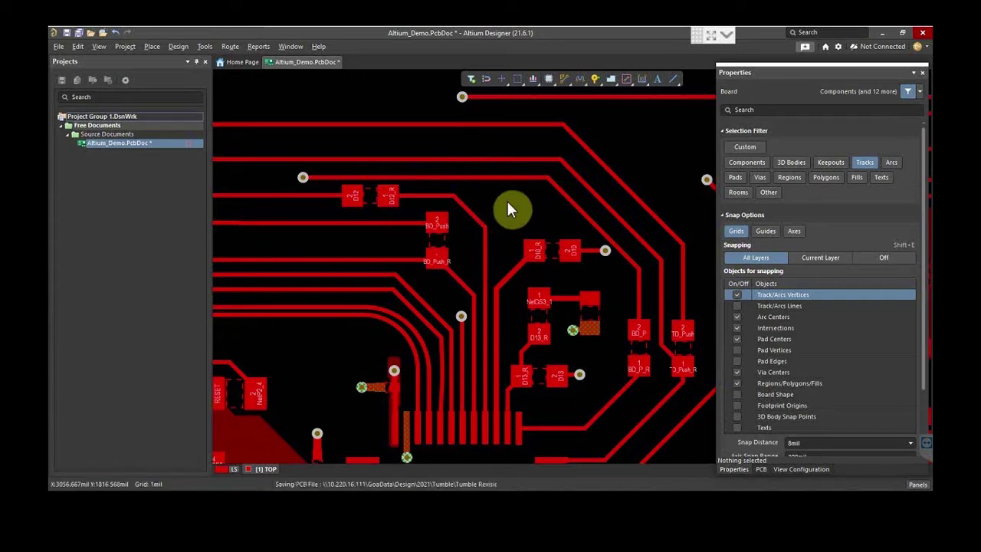
# Examine the whole board's TOP routing and the remaining unrouted connection above the power section.
pyautogui.keyDown('ctrl'); pyautogui.scroll(-8, 552, 236); pyautogui.keyUp('ctrl')
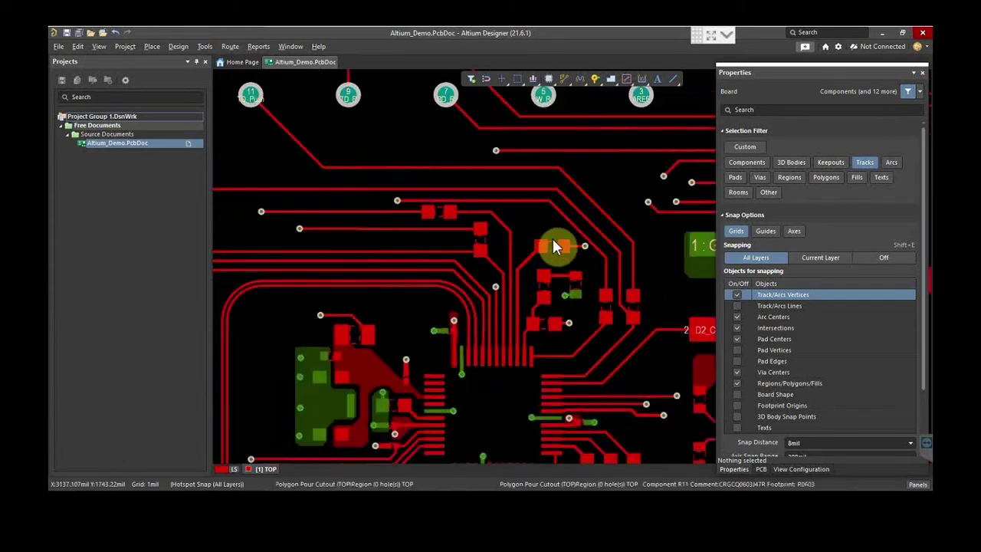
pyautogui.keyDown('ctrl'); pyautogui.scroll(-4, 552, 236); pyautogui.keyUp('ctrl')
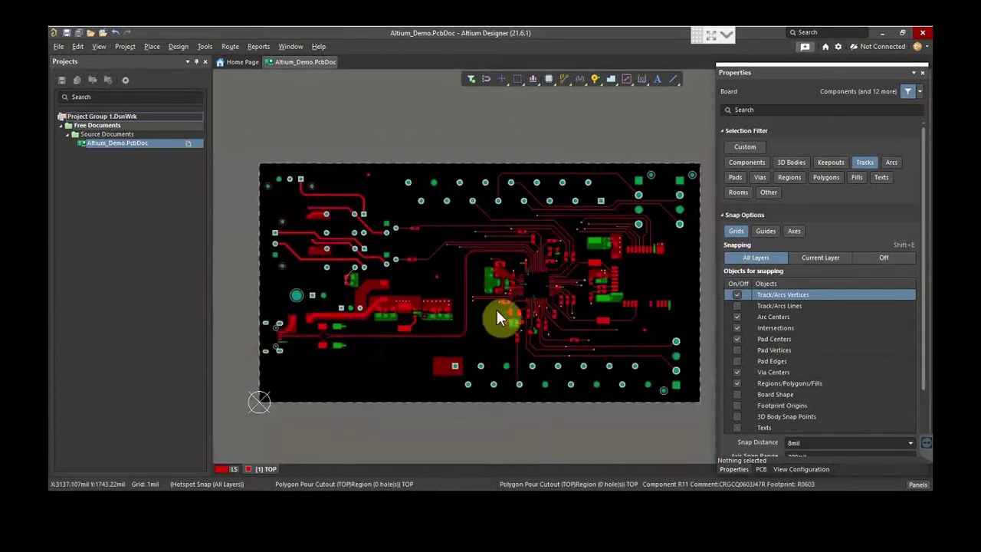
pyautogui.keyDown('ctrl'); pyautogui.scroll(3, 286, 326); pyautogui.keyUp('ctrl')
pyautogui.keyDown('ctrl'); pyautogui.scroll(2, 286, 326); pyautogui.keyUp('ctrl')
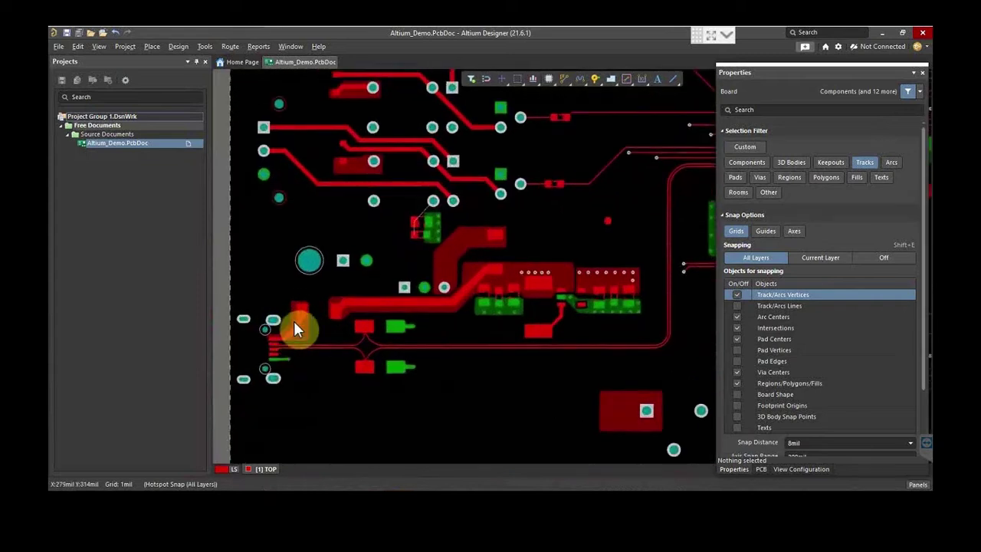
pyautogui.keyDown('ctrl'); pyautogui.scroll(-1, 413, 320); pyautogui.keyUp('ctrl')
pyautogui.keyDown('ctrl'); pyautogui.scroll(2, 345, 209); pyautogui.keyUp('ctrl')
pyautogui.keyDown('ctrl'); pyautogui.scroll(2, 345, 204); pyautogui.keyUp('ctrl')
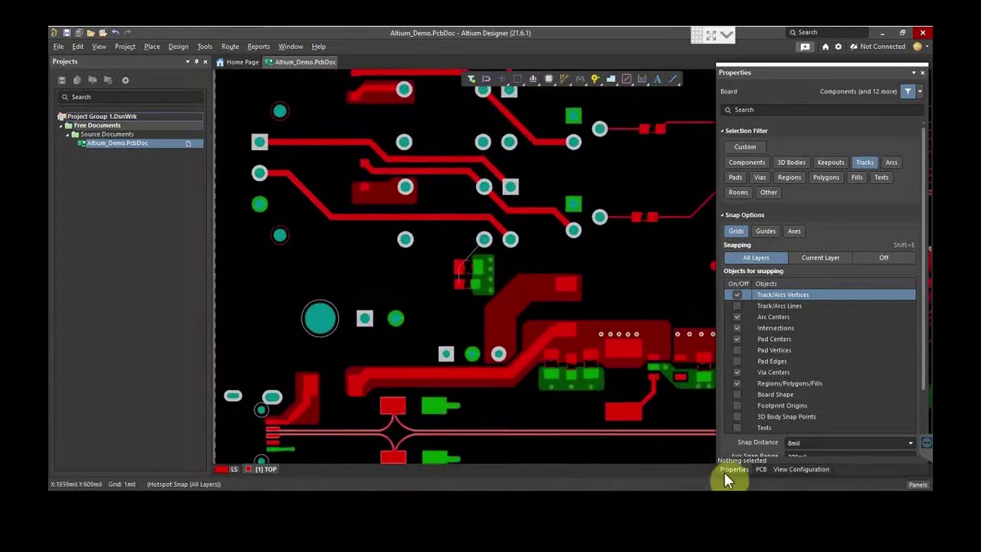
# Show the PWR layer together with TOP over the board's power section.
pyautogui.click(801, 469)
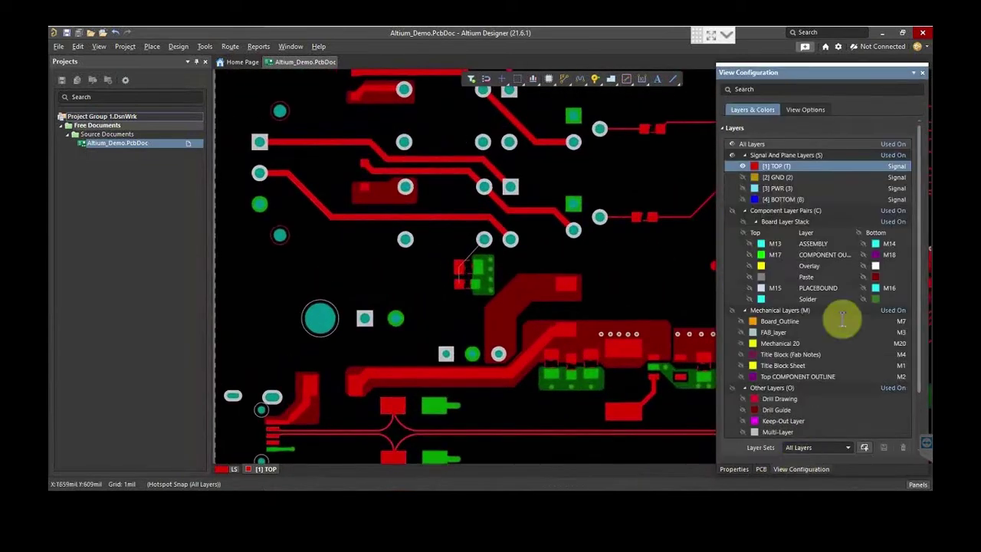
pyautogui.click(742, 187)
pyautogui.keyDown('ctrl'); pyautogui.scroll(-1, 355, 284); pyautogui.keyUp('ctrl')
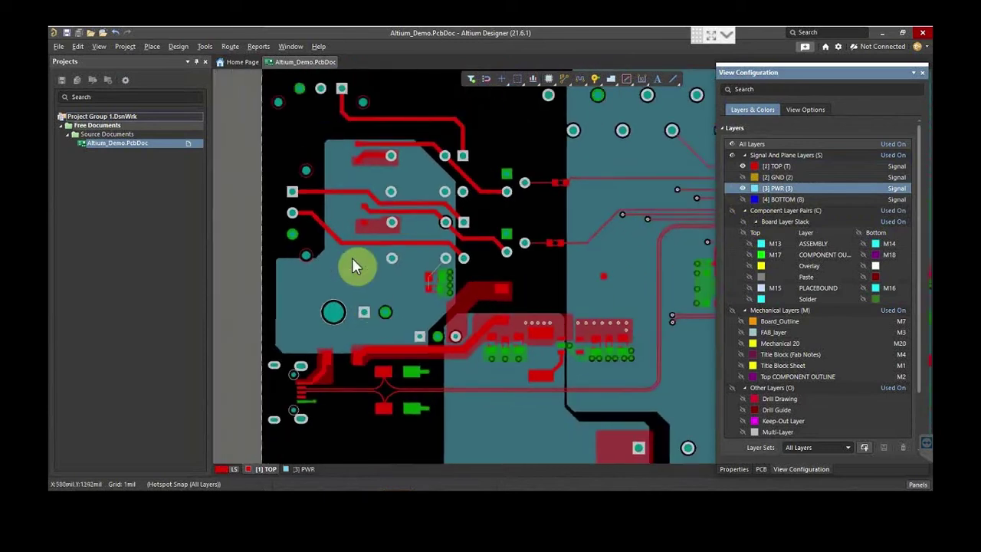
# Make polygons selectable and check which net the PWR-layer polygon over the power section belongs to.
pyautogui.keyDown('ctrl'); pyautogui.scroll(1, 347, 253); pyautogui.keyUp('ctrl')
pyautogui.keyDown('ctrl'); pyautogui.scroll(1, 342, 231); pyautogui.keyUp('ctrl')
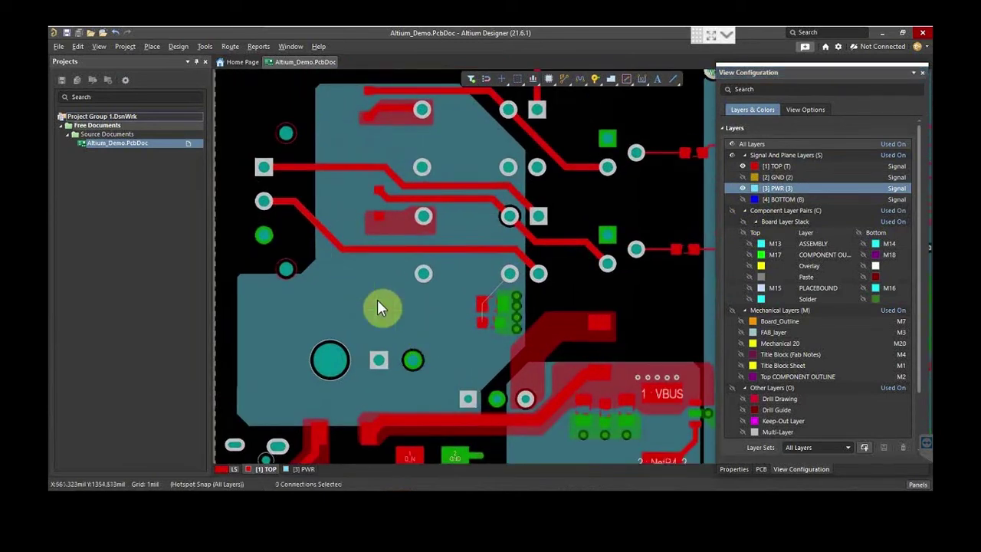
pyautogui.click(736, 469)
pyautogui.click(832, 175)
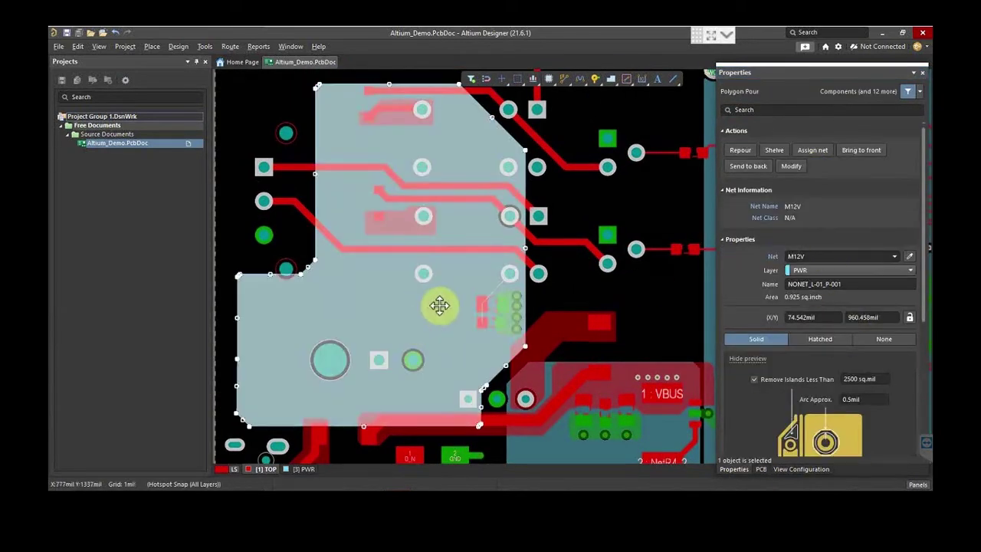
pyautogui.click(628, 349)
pyautogui.keyDown('ctrl'); pyautogui.scroll(3, 485, 314); pyautogui.keyUp('ctrl')
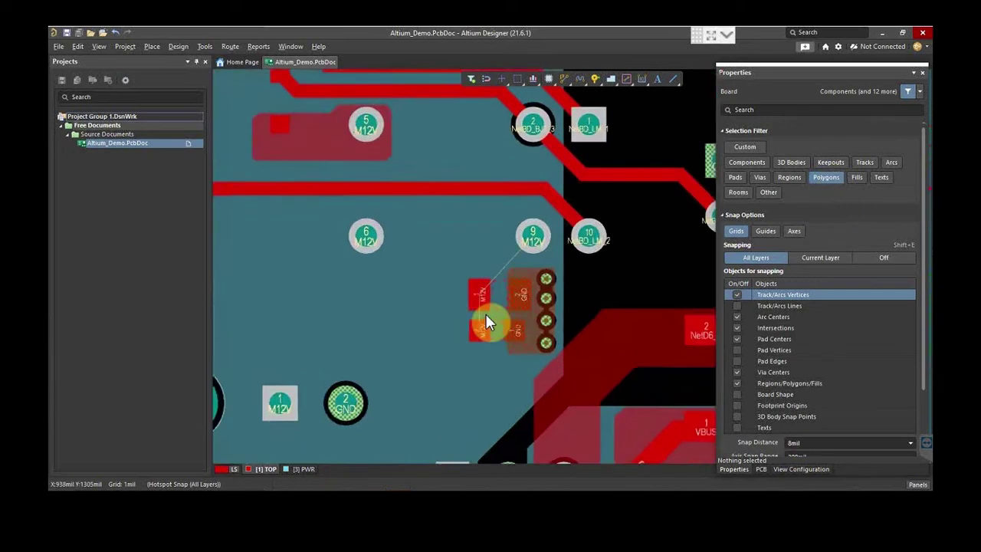
pyautogui.keyDown('ctrl'); pyautogui.scroll(-3, 486, 317); pyautogui.keyUp('ctrl')
pyautogui.keyDown('ctrl'); pyautogui.scroll(1, 352, 335); pyautogui.keyUp('ctrl')
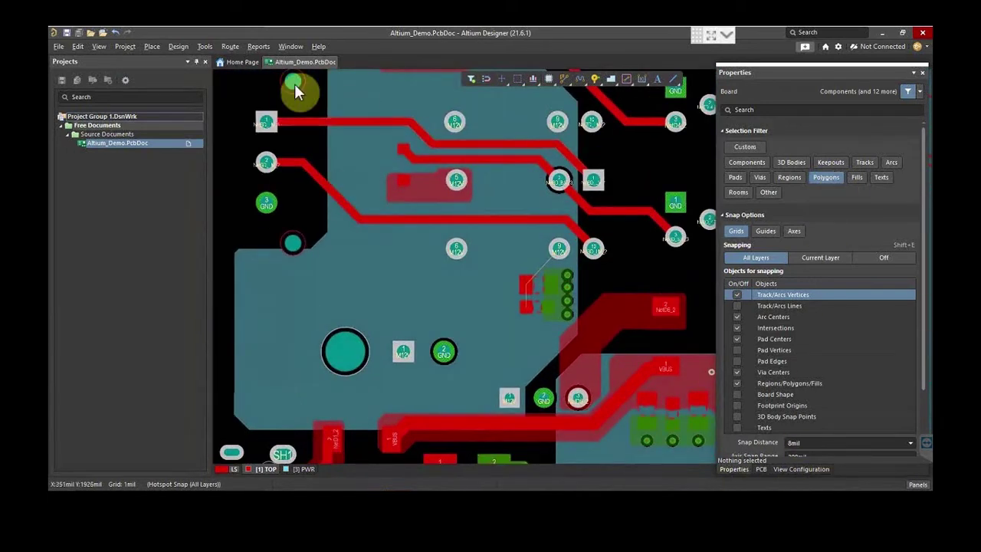
# Start a solid polygon pour on the TOP layer and assign it to net M12V.
pyautogui.click(153, 46)
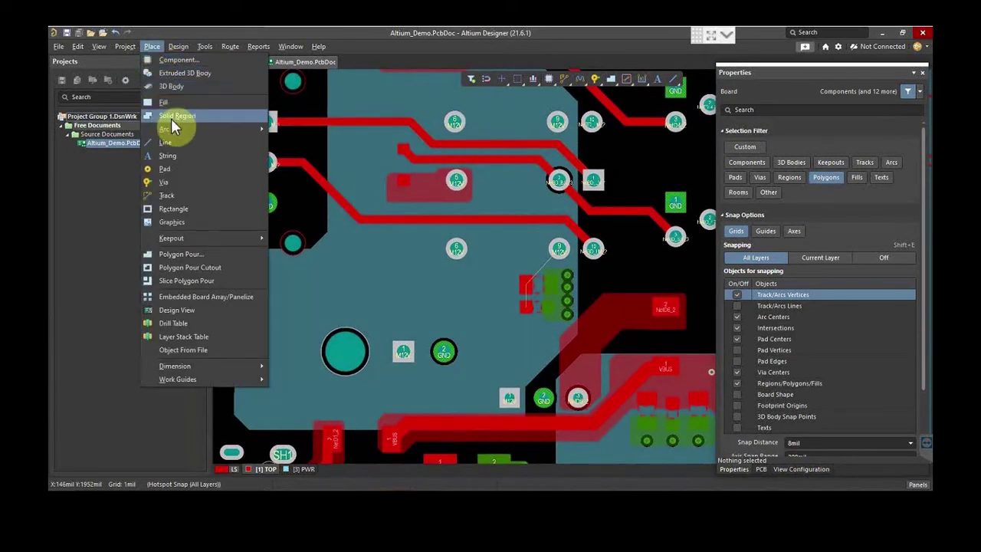
pyautogui.click(190, 254)
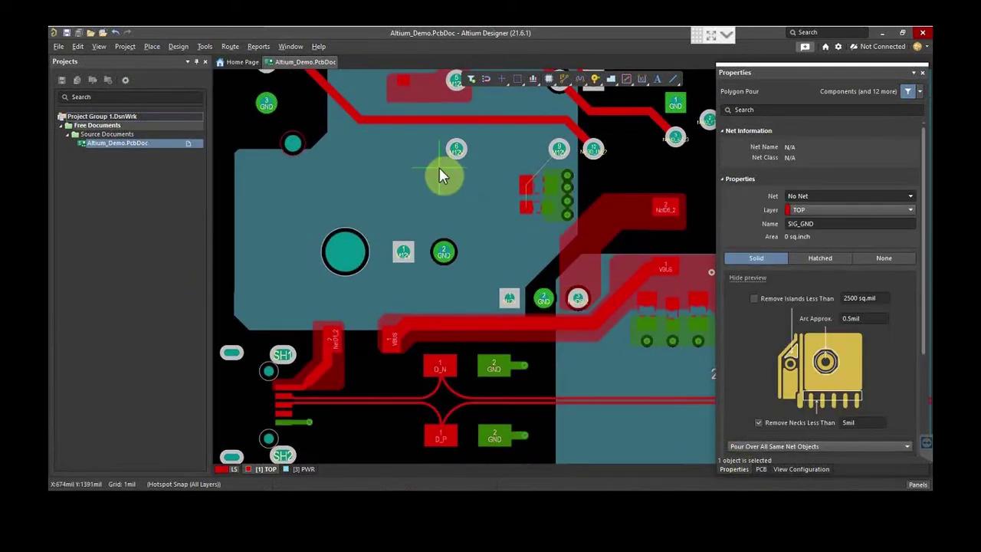
pyautogui.press('Tab')
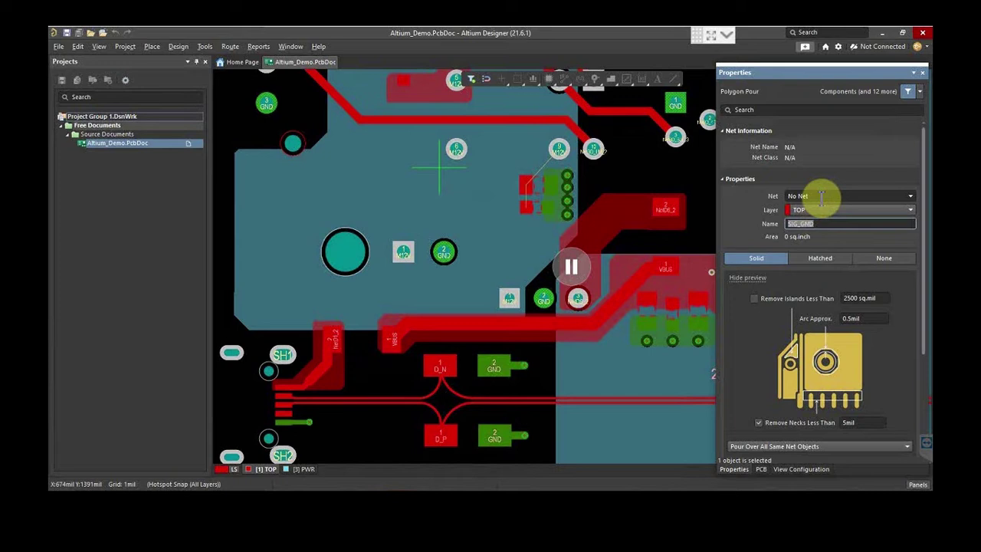
pyautogui.click(822, 197)
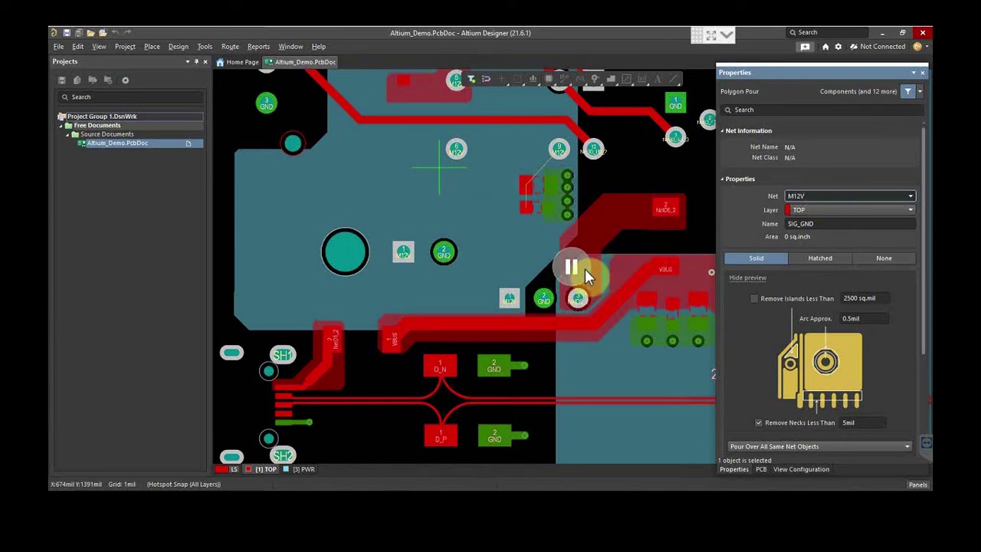
pyautogui.scroll(-3, 857, 351)
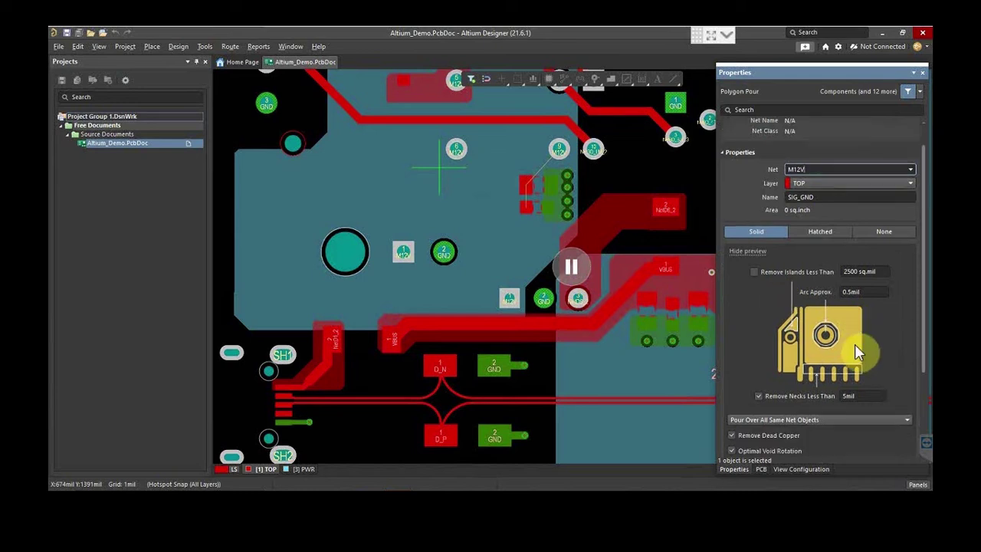
pyautogui.scroll(-2, 870, 322)
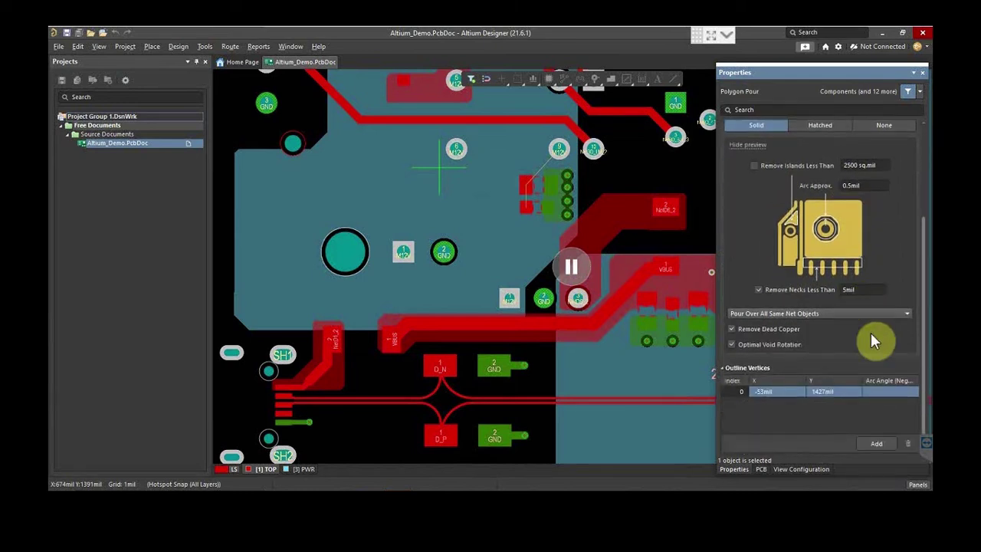
pyautogui.scroll(-1, 852, 297)
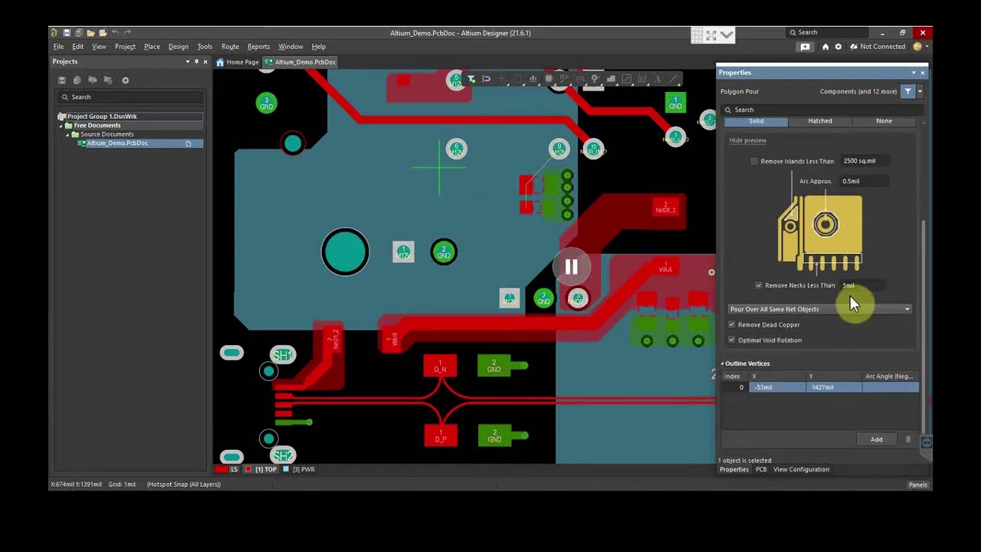
pyautogui.click(578, 271)
# Outline the M12V polygon around the power section's M12V pads, between the VBUS track and the lower NetBD_LM_2 track.
pyautogui.keyDown('ctrl'); pyautogui.scroll(-2, 560, 304); pyautogui.keyUp('ctrl')
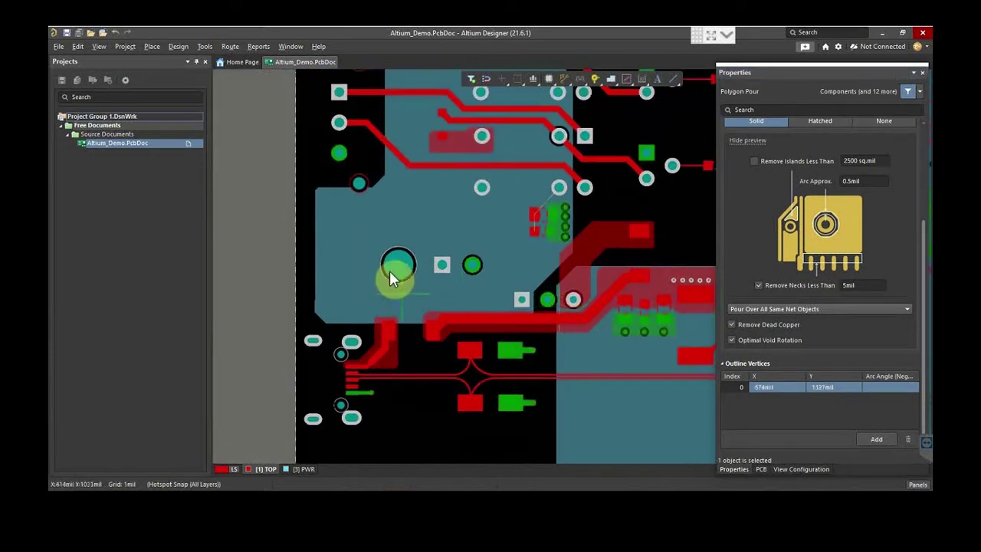
pyautogui.keyDown('ctrl'); pyautogui.scroll(2, 382, 244); pyautogui.keyUp('ctrl')
pyautogui.keyDown('ctrl'); pyautogui.scroll(2, 375, 227); pyautogui.keyUp('ctrl')
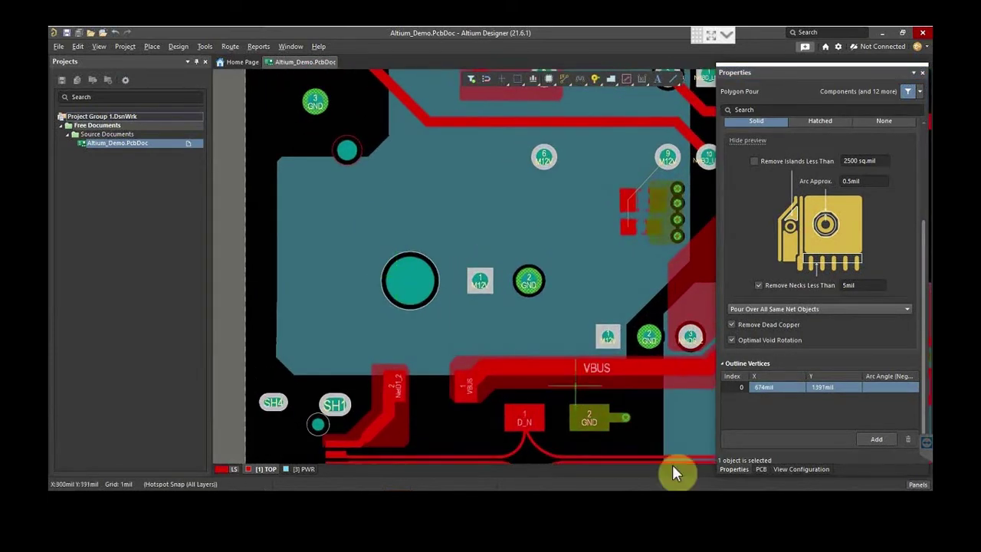
pyautogui.keyDown('ctrl'); pyautogui.scroll(-2, 634, 396); pyautogui.keyUp('ctrl')
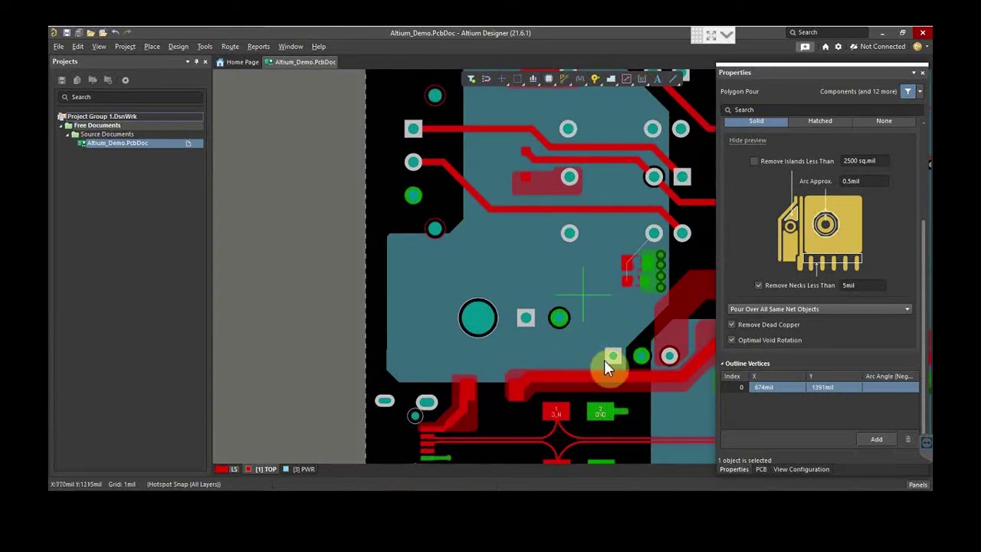
pyautogui.keyDown('ctrl'); pyautogui.scroll(4, 604, 360); pyautogui.keyUp('ctrl')
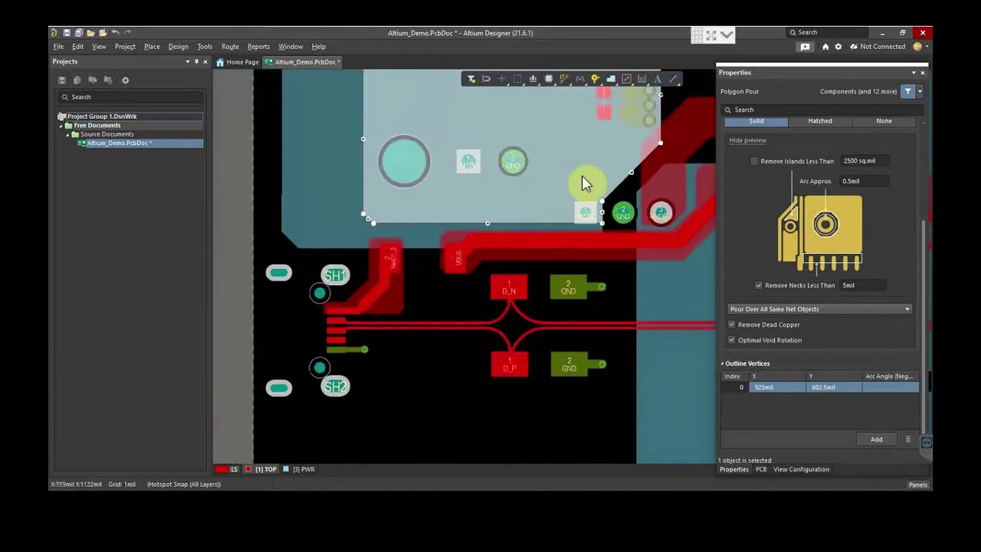
pyautogui.rightClick(585, 182)
pyautogui.keyDown('ctrl'); pyautogui.scroll(-1, 604, 274); pyautogui.keyUp('ctrl')
pyautogui.keyDown('ctrl'); pyautogui.scroll(3, 624, 166); pyautogui.keyUp('ctrl')
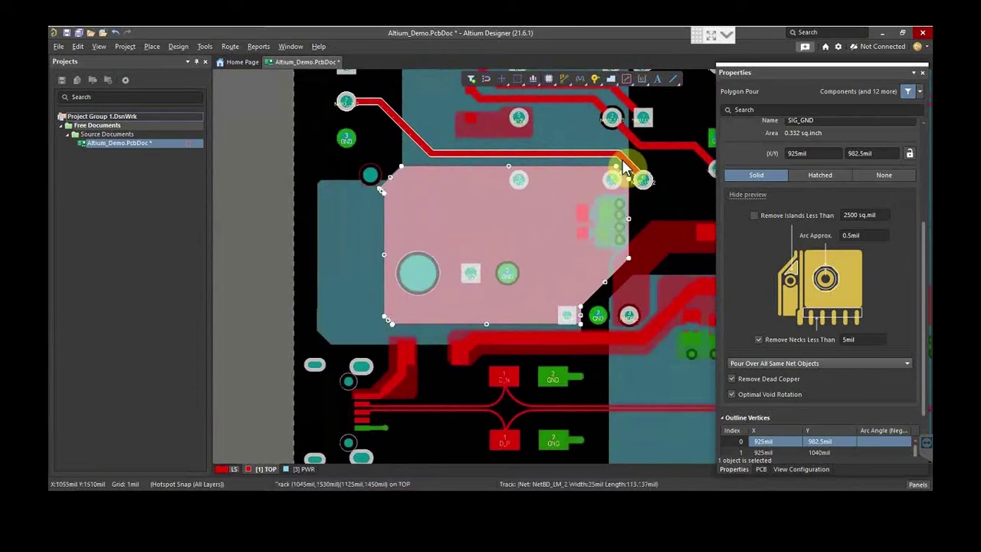
# Hide the PWR layer and deselect the new polygon so only the TOP copper is displayed.
pyautogui.click(802, 470)
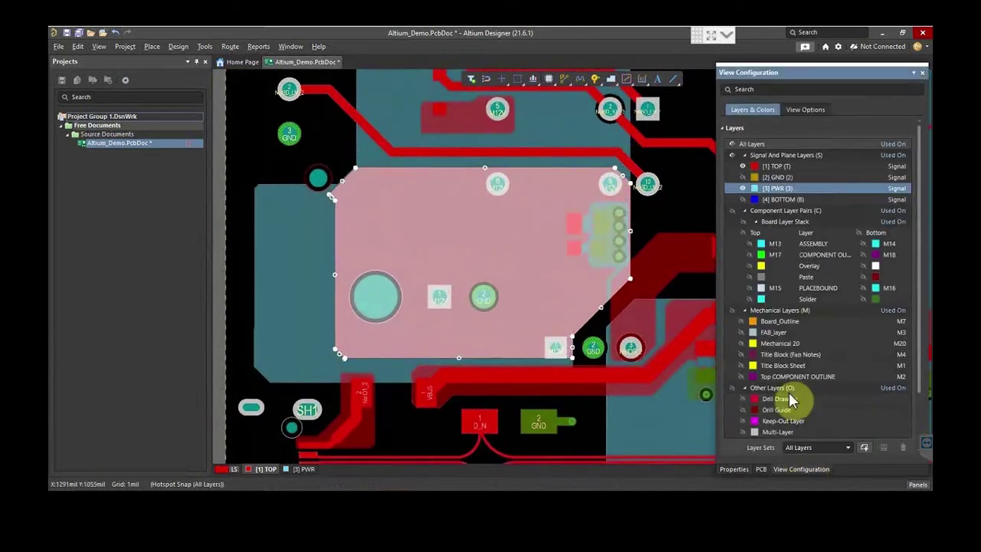
pyautogui.click(743, 188)
pyautogui.keyDown('ctrl'); pyautogui.scroll(1, 406, 240); pyautogui.keyUp('ctrl')
pyautogui.click(275, 233)
pyautogui.keyDown('ctrl'); pyautogui.scroll(-1, 538, 199); pyautogui.keyUp('ctrl')
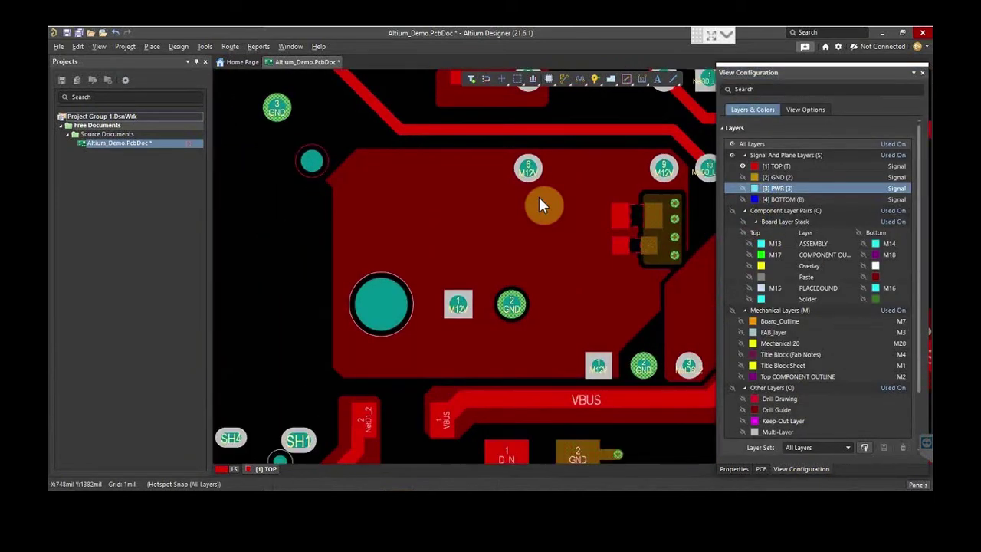
pyautogui.keyDown('ctrl'); pyautogui.scroll(1, 539, 200); pyautogui.keyUp('ctrl')
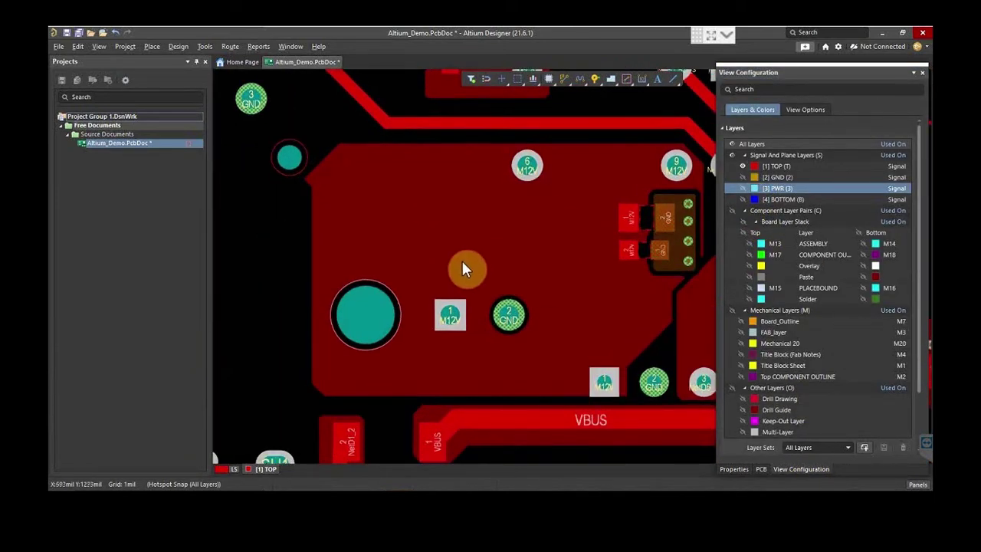
# Modify the M12V polygon's border near the mounting hole, replacing the protruding notch with a small 45-degree chamfer.
pyautogui.keyDown('ctrl'); pyautogui.scroll(2, 321, 168); pyautogui.keyUp('ctrl')
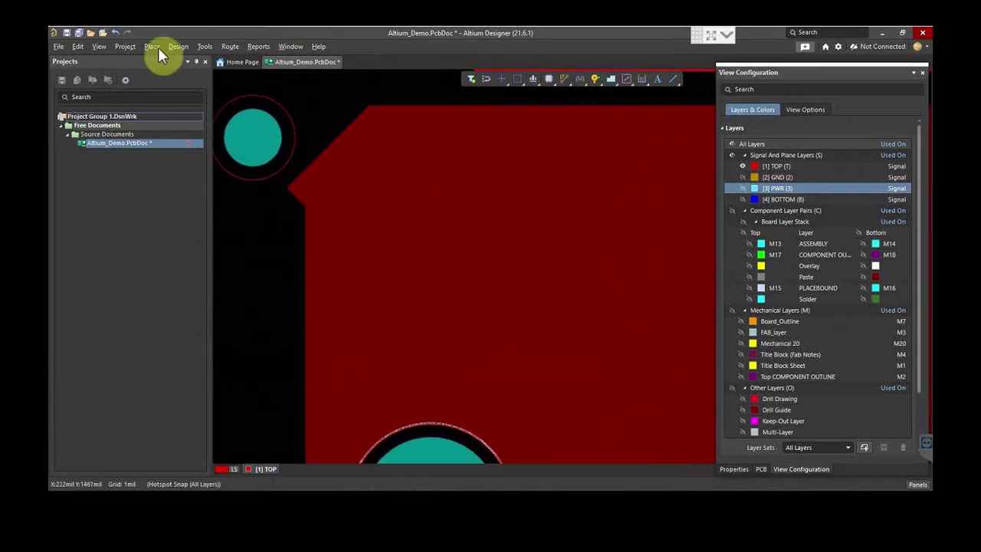
pyautogui.click(511, 213)
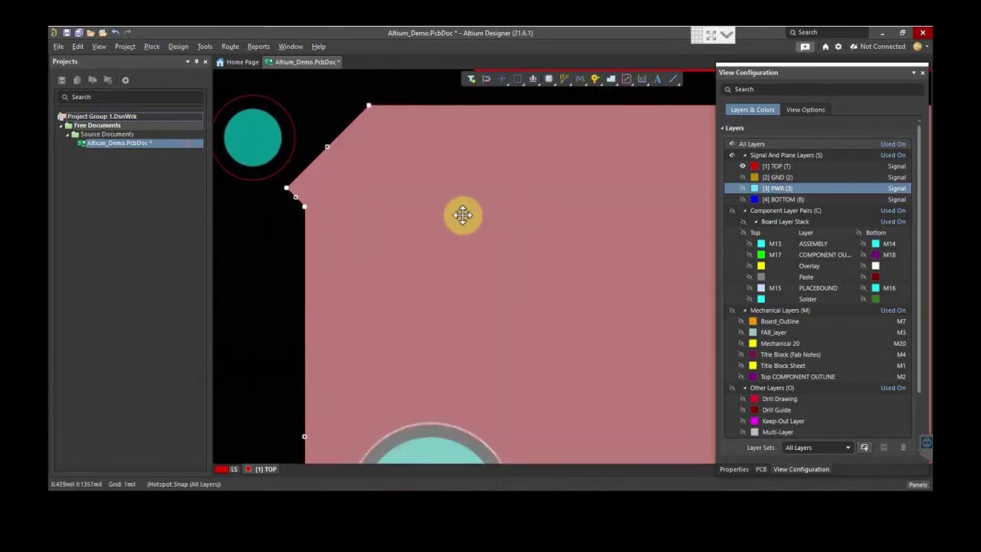
pyautogui.rightClick(540, 274)
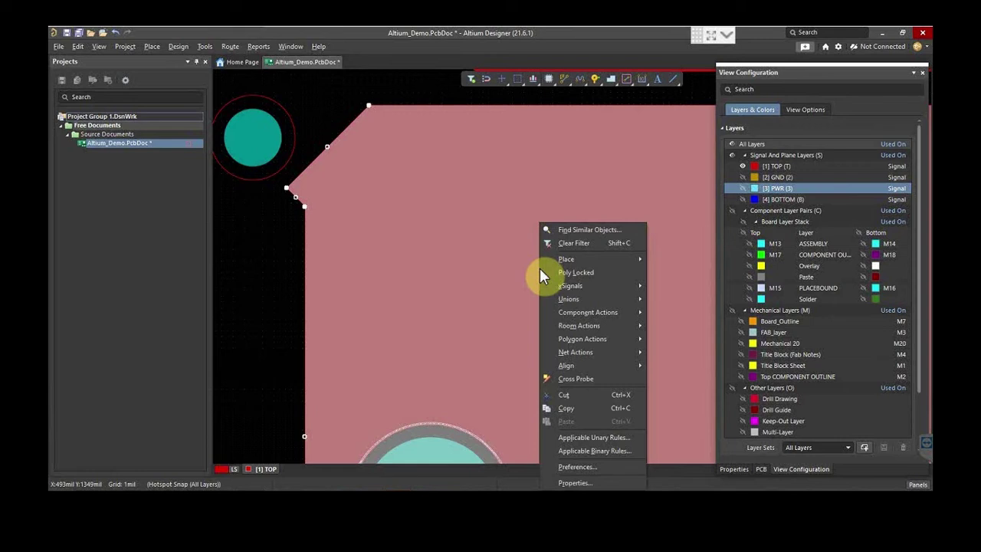
pyautogui.moveTo(605, 340)
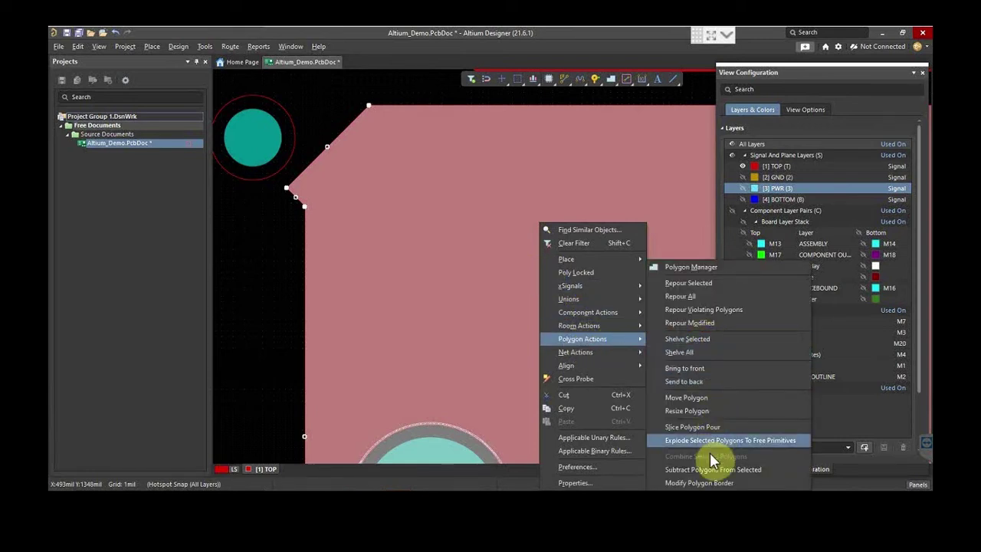
pyautogui.click(699, 483)
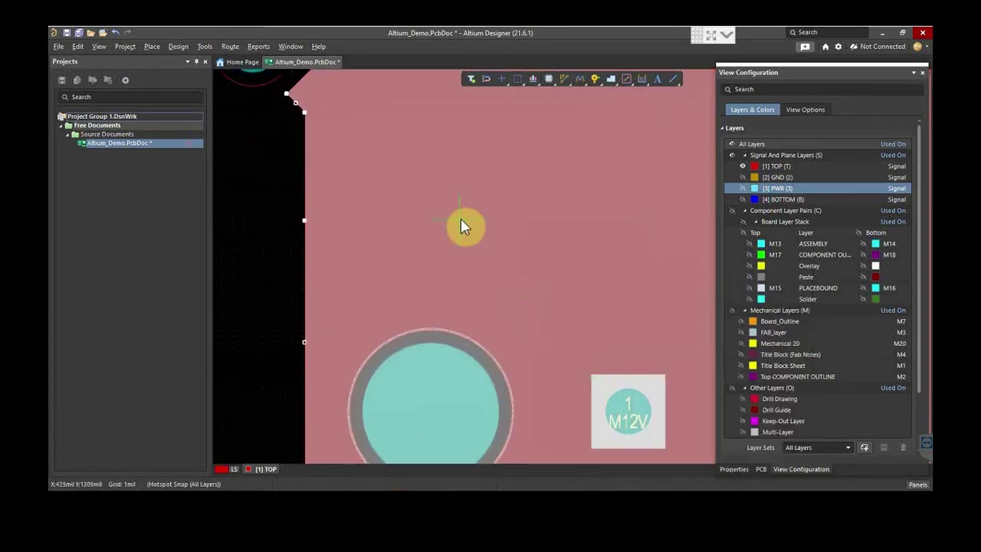
pyautogui.keyDown('ctrl'); pyautogui.scroll(2, 340, 82); pyautogui.keyUp('ctrl')
pyautogui.keyDown('ctrl'); pyautogui.scroll(-5, 354, 198); pyautogui.keyUp('ctrl')
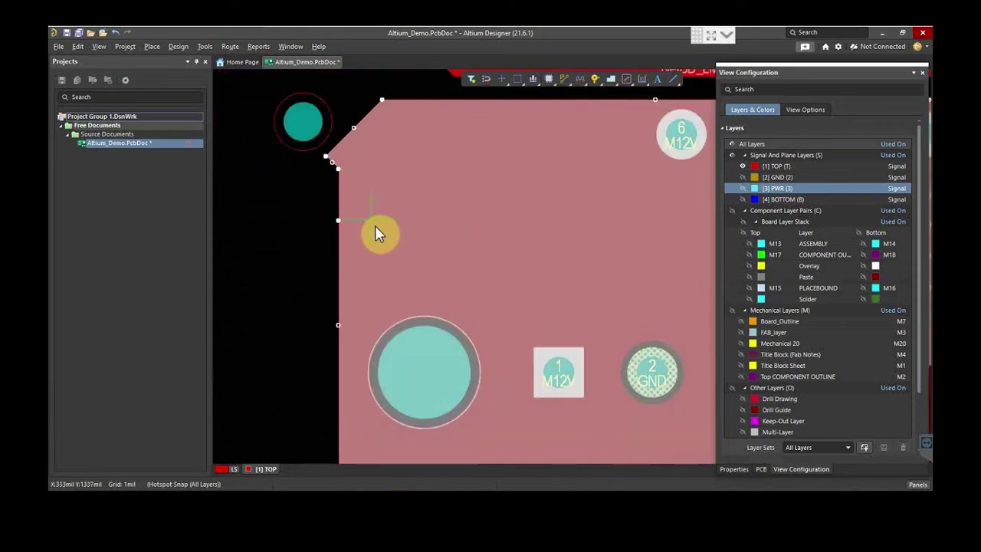
pyautogui.keyDown('ctrl'); pyautogui.scroll(4, 373, 138); pyautogui.keyUp('ctrl')
pyautogui.click(313, 262)
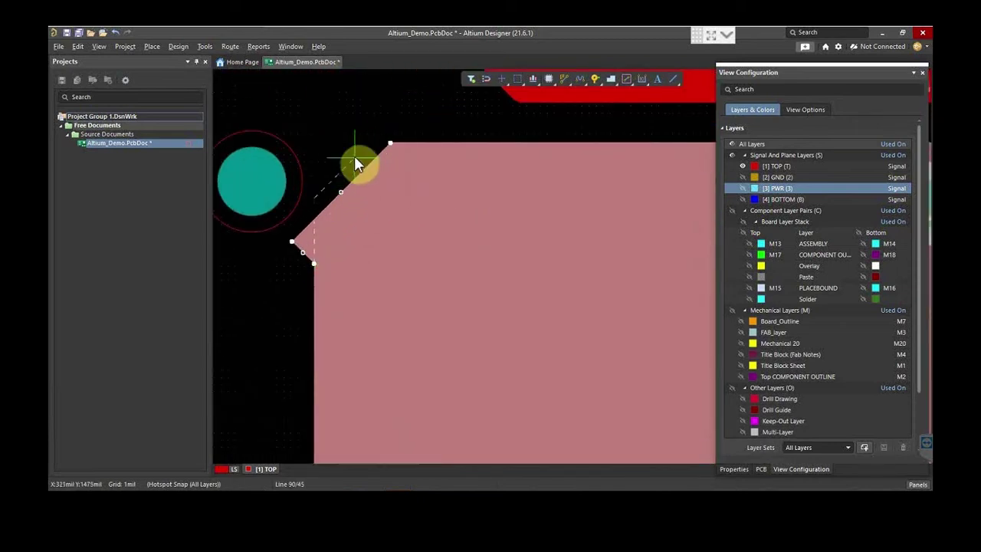
pyautogui.click(352, 142)
pyautogui.rightClick(431, 197)
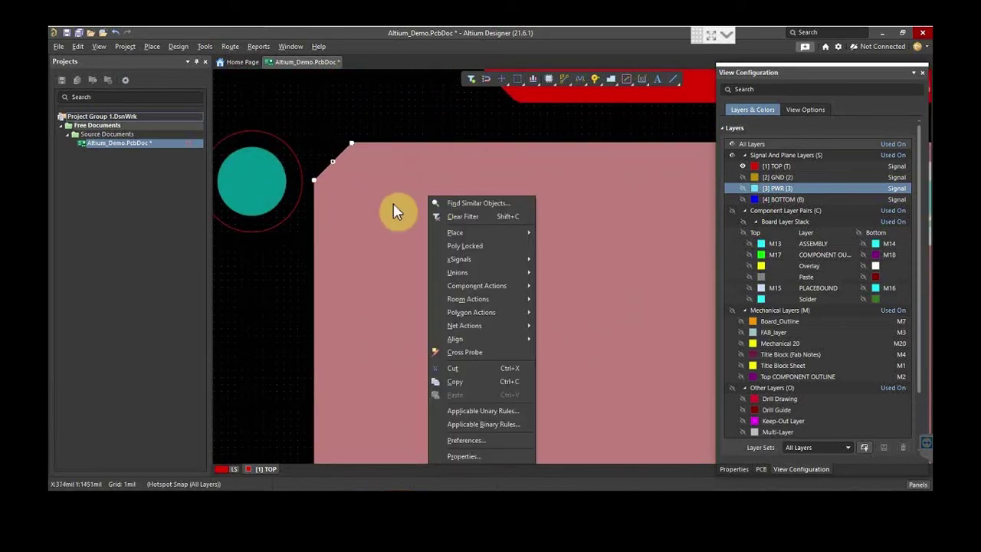
pyautogui.click(364, 216)
# Examine the M12V pour's coverage around the connector pads, the two capacitors and the neighbouring VBUS copper.
pyautogui.keyDown('ctrl'); pyautogui.scroll(-5, 350, 218); pyautogui.keyUp('ctrl')
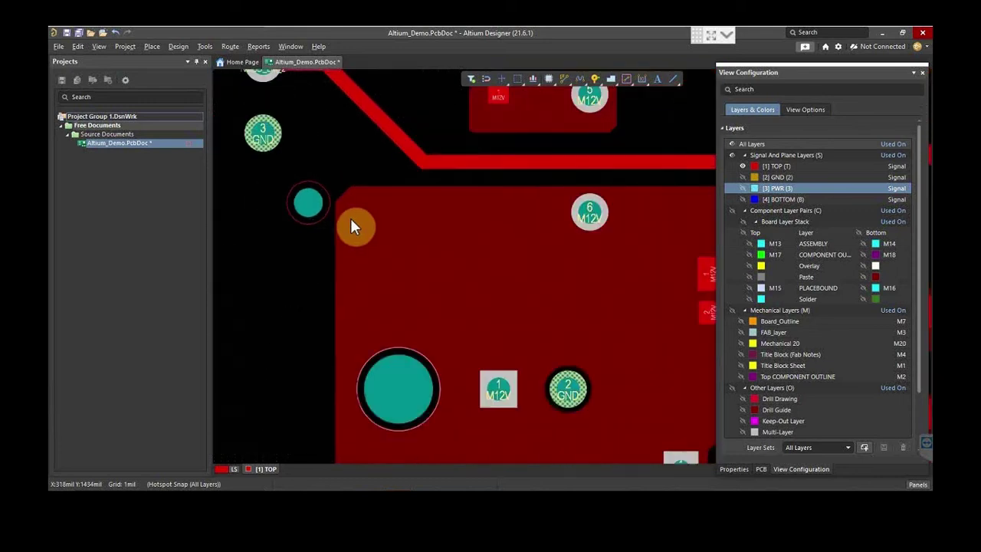
pyautogui.keyDown('ctrl'); pyautogui.scroll(2, 594, 297); pyautogui.keyUp('ctrl')
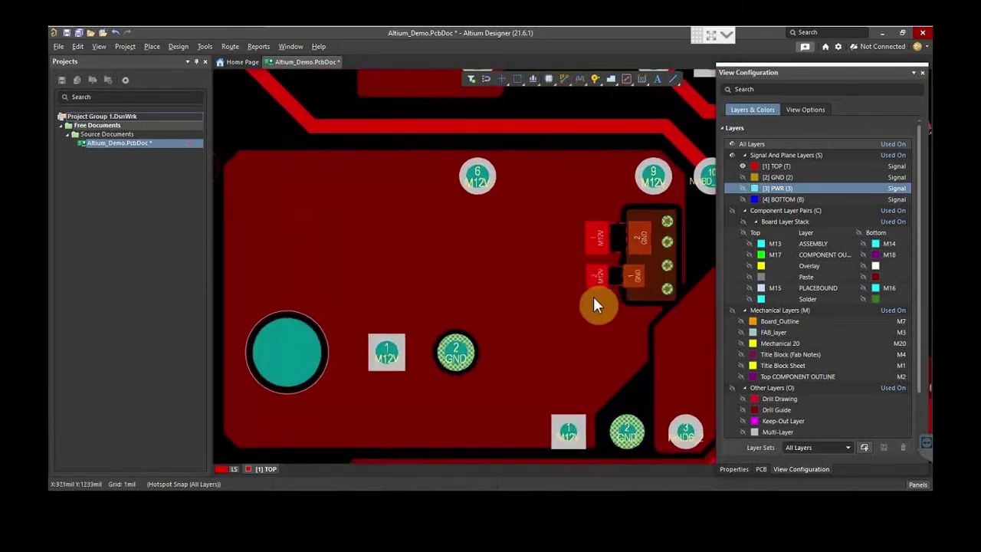
pyautogui.keyDown('ctrl'); pyautogui.scroll(-3, 427, 269); pyautogui.keyUp('ctrl')
pyautogui.keyDown('ctrl'); pyautogui.scroll(3, 453, 282); pyautogui.keyUp('ctrl')
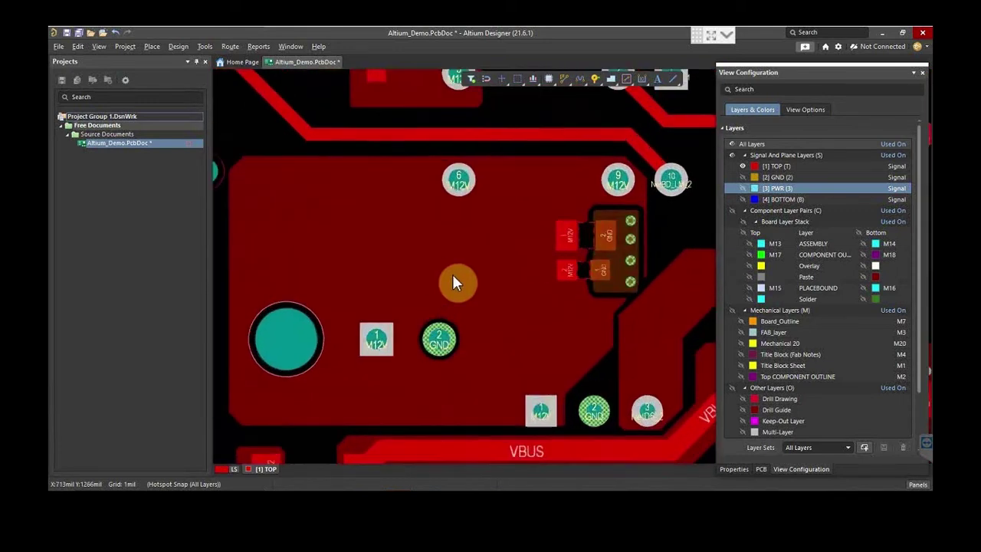
pyautogui.keyDown('ctrl'); pyautogui.scroll(-2, 366, 253); pyautogui.keyUp('ctrl')
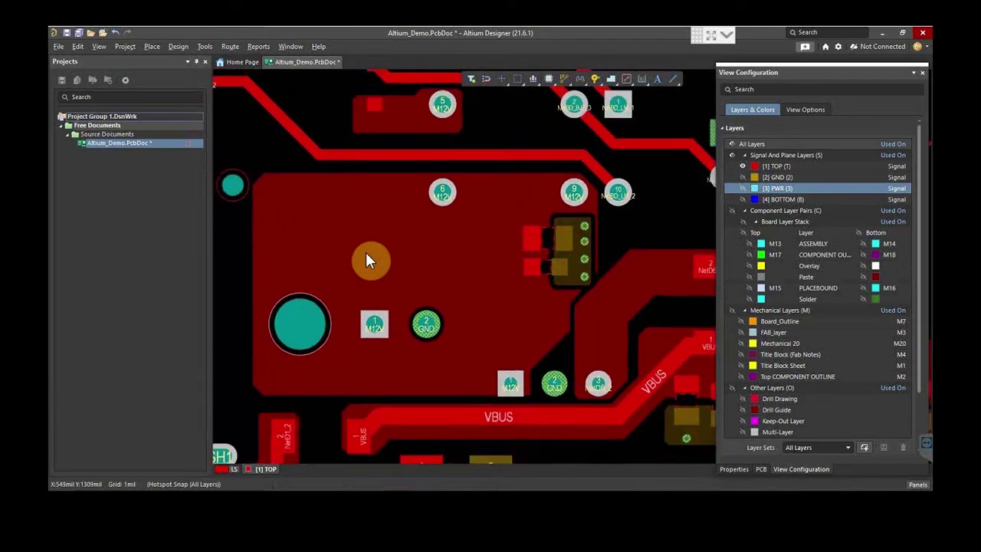
pyautogui.keyDown('ctrl'); pyautogui.scroll(2, 365, 253); pyautogui.keyUp('ctrl')
pyautogui.keyDown('ctrl'); pyautogui.scroll(-2, 366, 253); pyautogui.keyUp('ctrl')
pyautogui.keyDown('ctrl'); pyautogui.scroll(-1, 366, 253); pyautogui.keyUp('ctrl')
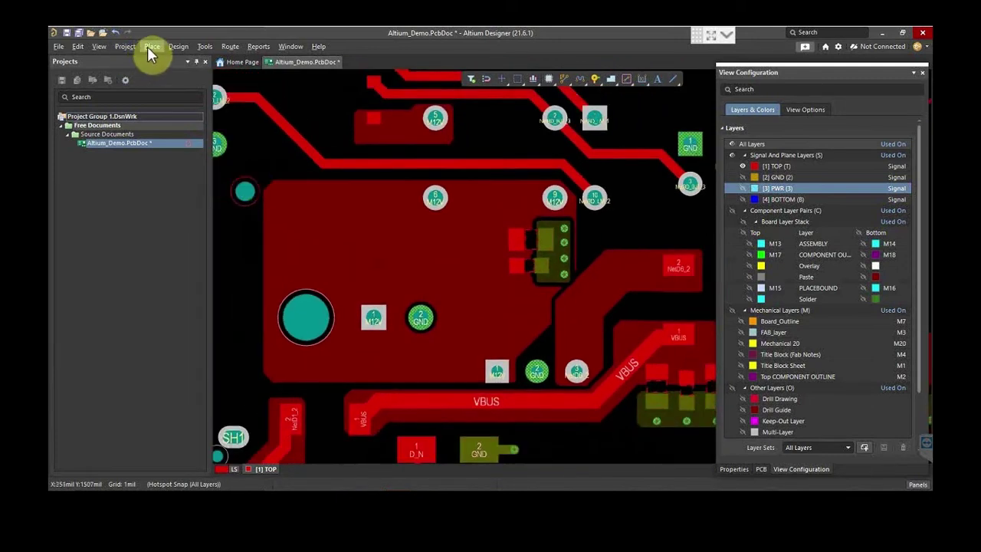
# Start placing a via with hole tolerances of +3 mil and -8 mil, and expand its net information.
pyautogui.click(151, 47)
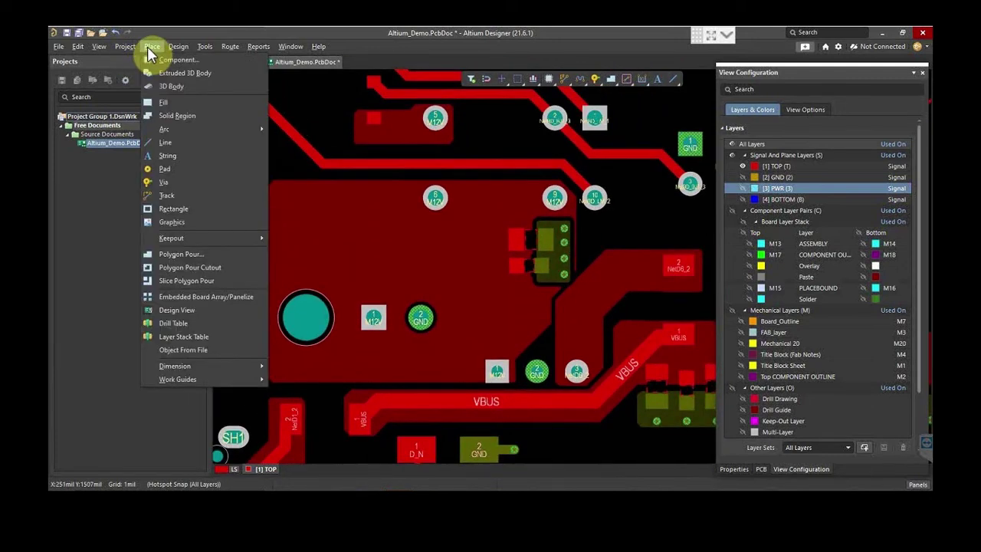
pyautogui.click(172, 184)
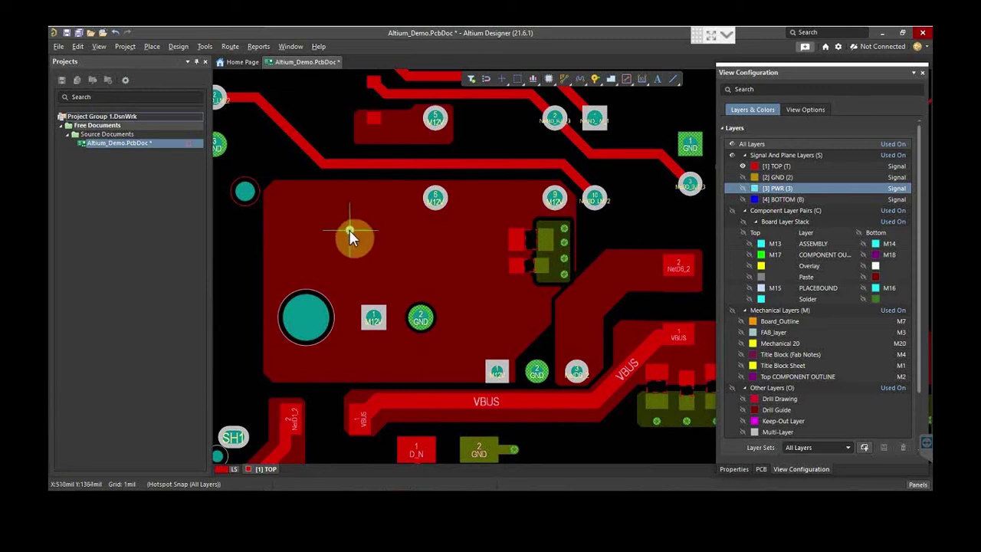
pyautogui.press('Tab')
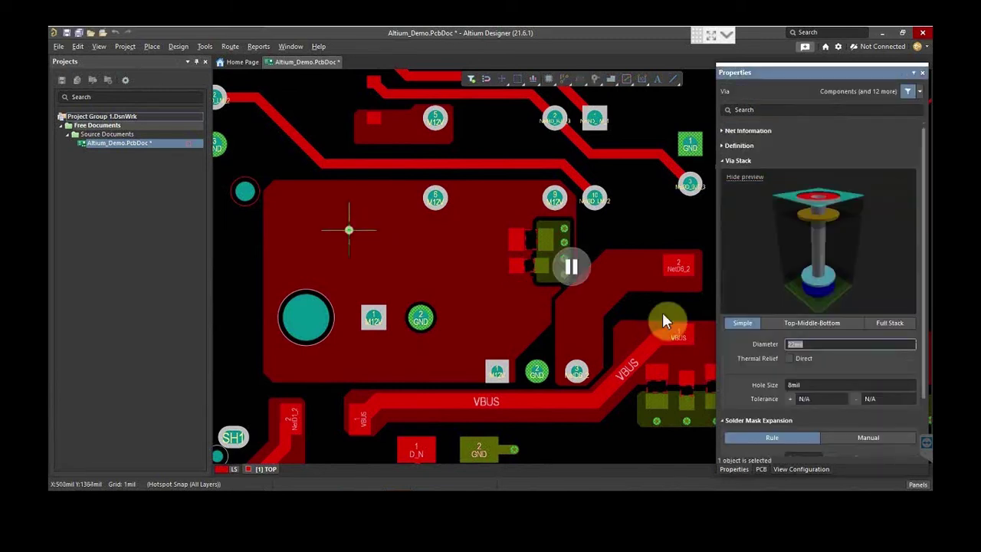
pyautogui.click(836, 343)
pyautogui.scroll(-3, 837, 337)
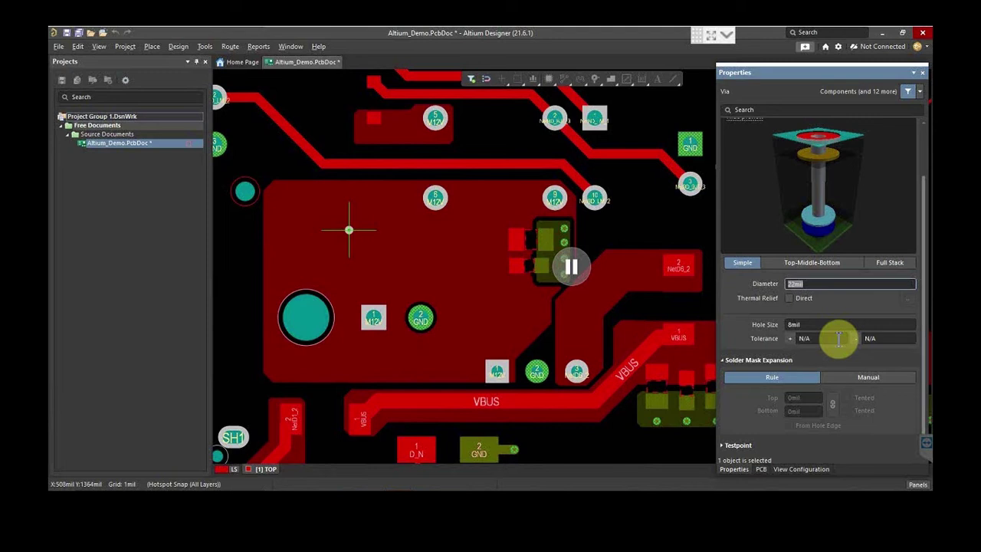
pyautogui.click(839, 338)
pyautogui.write('8mil')
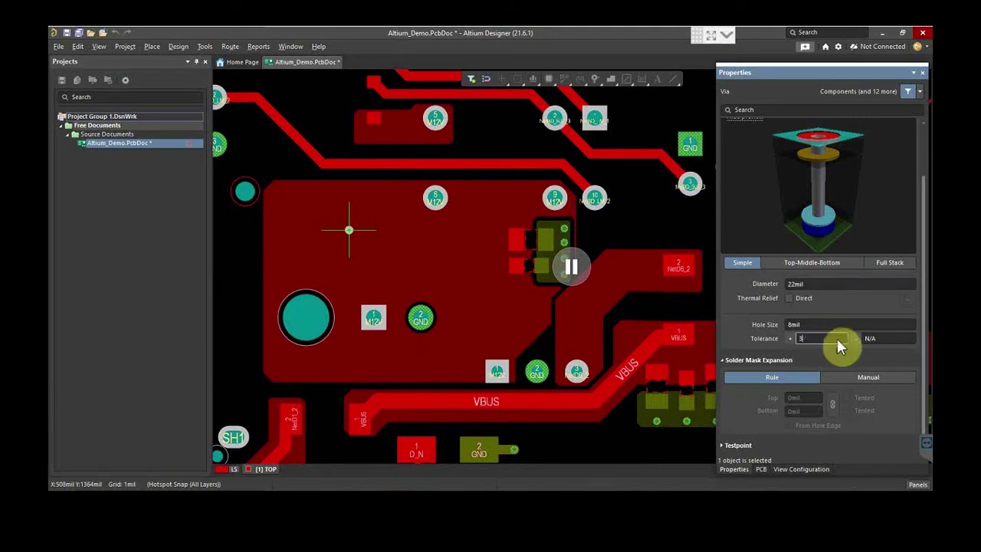
pyautogui.click(887, 338)
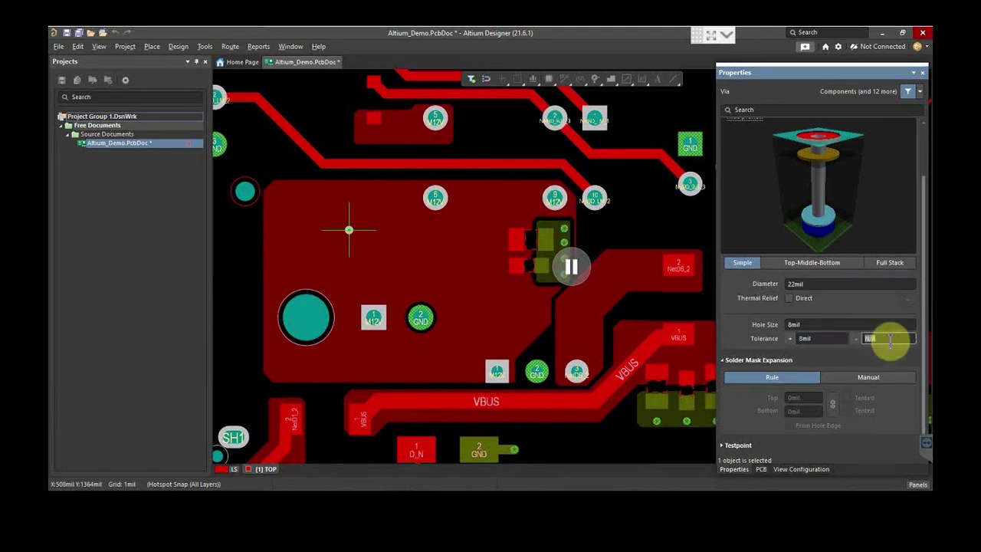
pyautogui.write('8')
pyautogui.scroll(3, 817, 349)
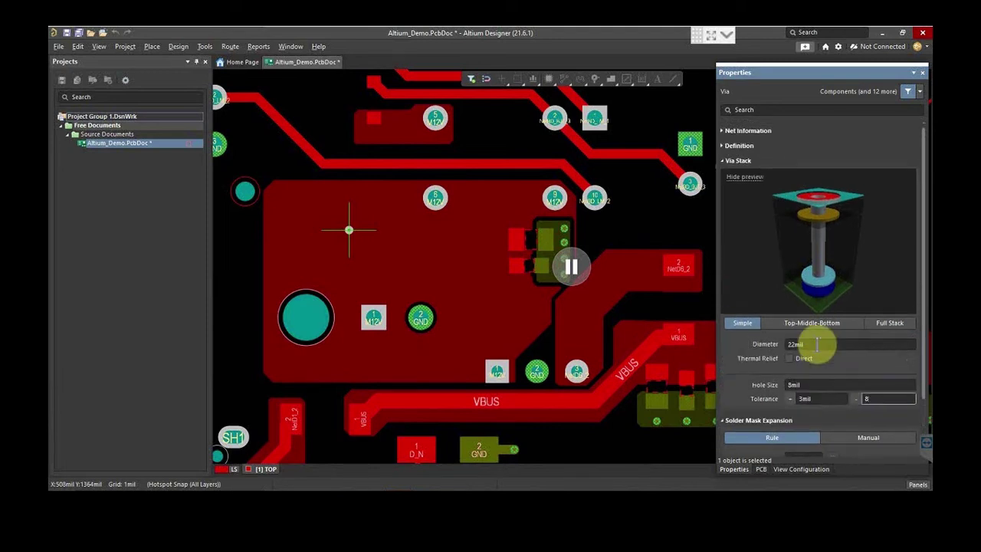
pyautogui.click(723, 130)
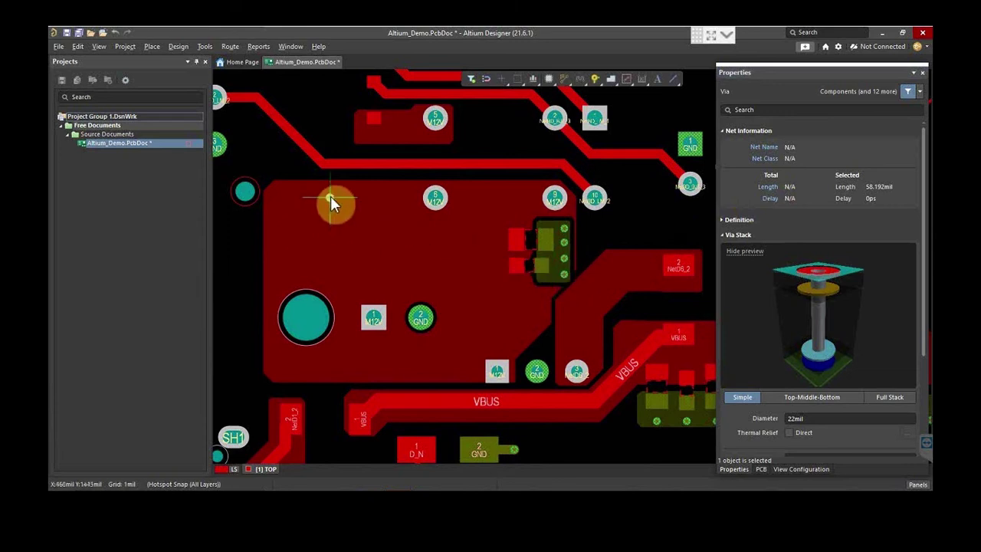
# Place an M12V via beside M12V pad 6 on the pour, and set the snap grid to 25 mil.
pyautogui.click(394, 193)
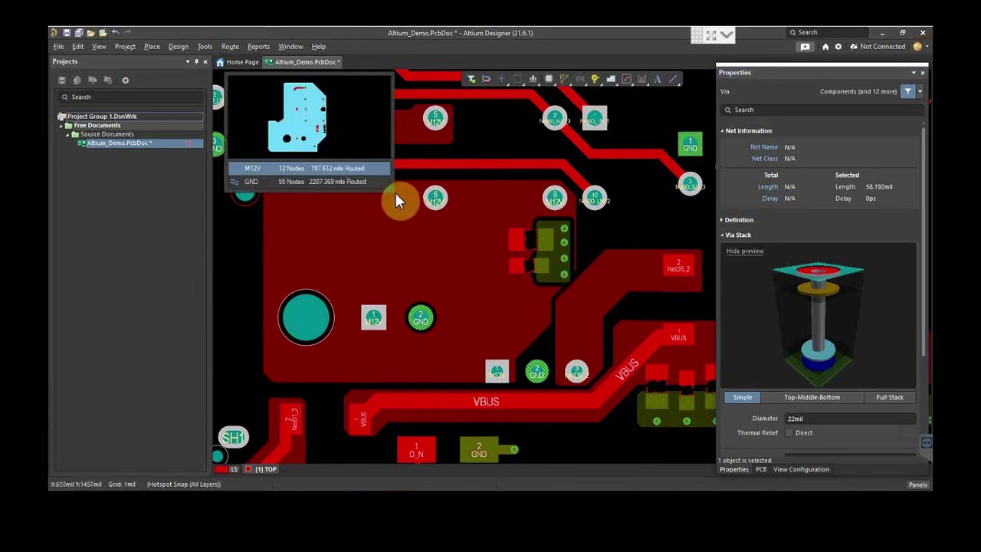
pyautogui.click(347, 168)
pyautogui.keyDown('ctrl'); pyautogui.scroll(3, 352, 187); pyautogui.keyUp('ctrl')
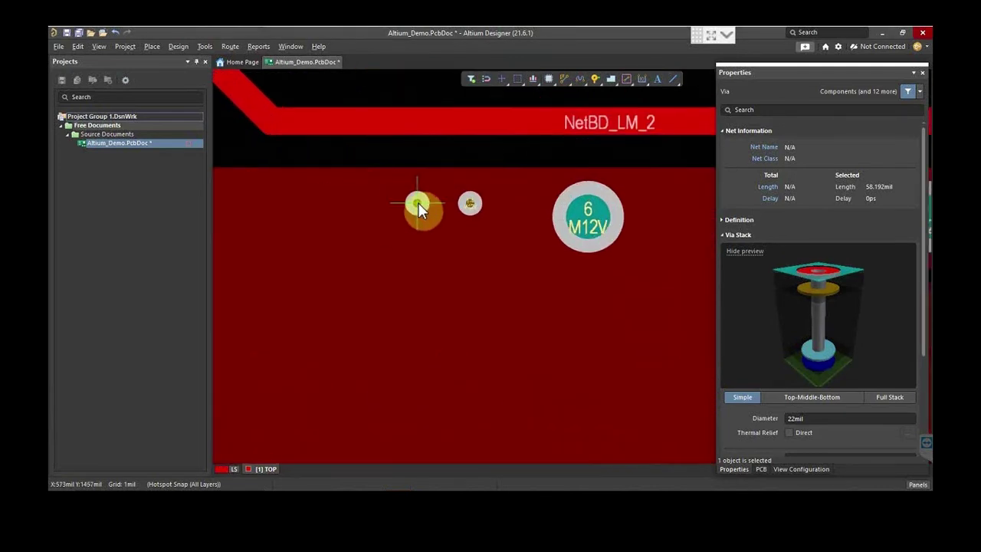
pyautogui.press('g')
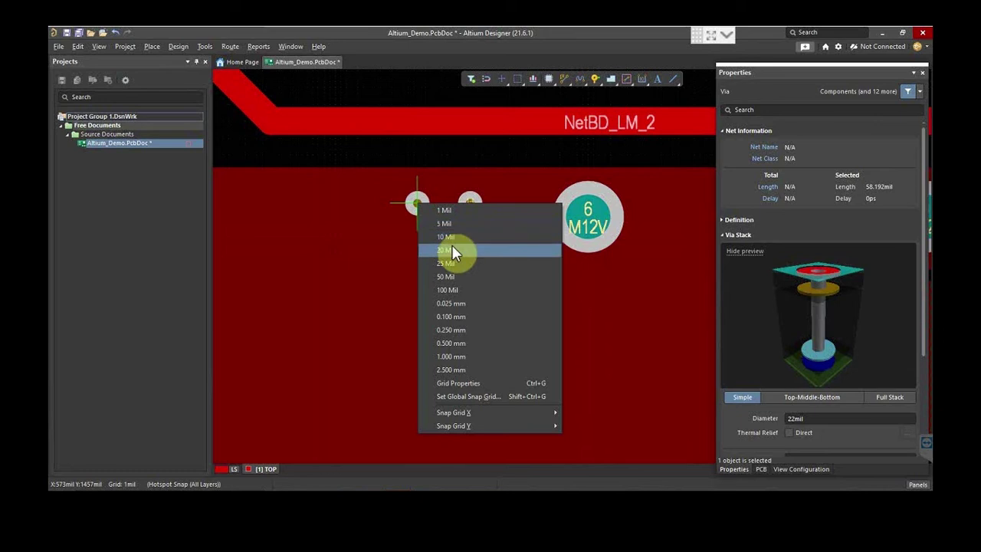
pyautogui.click(451, 265)
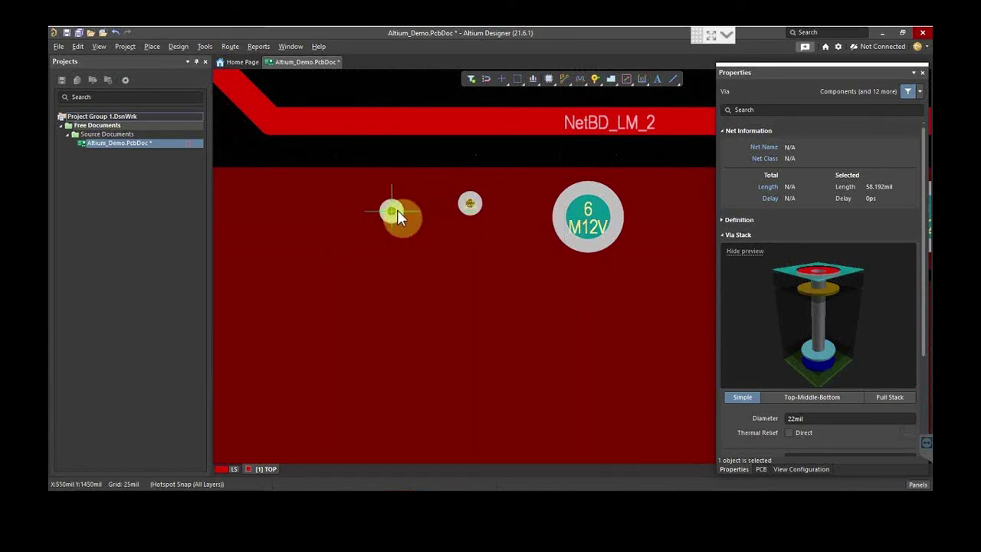
# Place a GND via below the first via, and add two rows of M12V vias about 50 mil apart towards the polygon's chamfered corner.
pyautogui.click(473, 264)
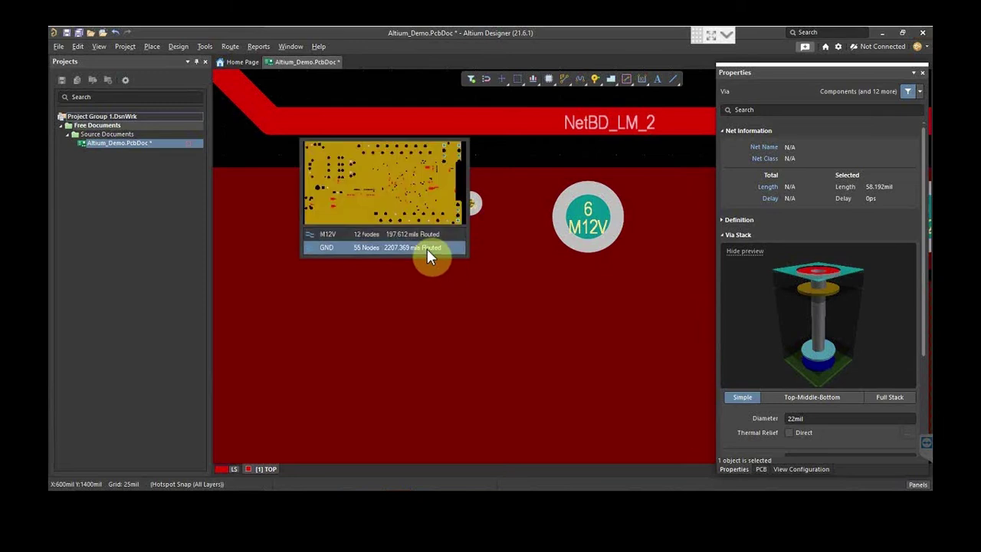
pyautogui.click(427, 256)
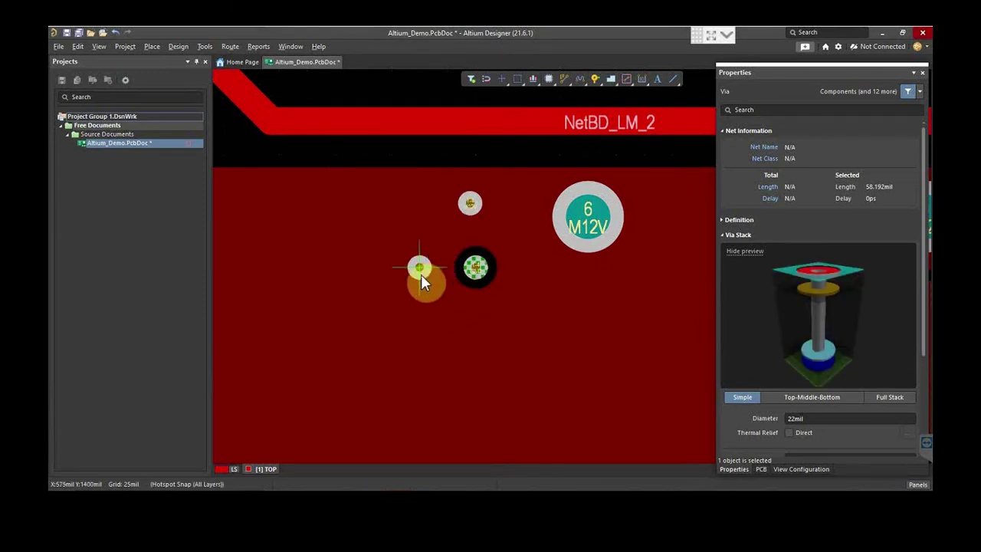
pyautogui.click(421, 275)
pyautogui.click(385, 264)
pyautogui.click(363, 268)
pyautogui.click(369, 262)
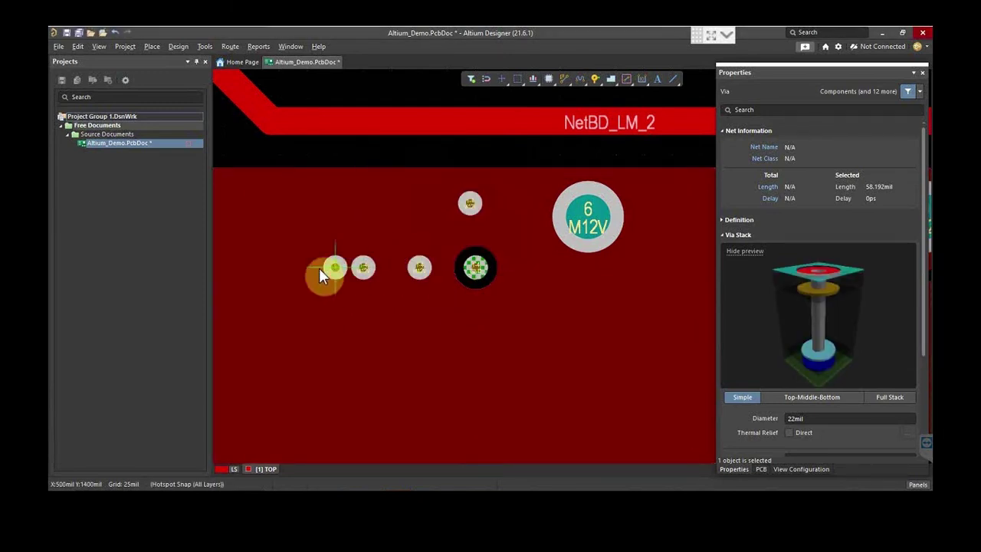
pyautogui.click(308, 268)
pyautogui.click(358, 247)
pyautogui.click(252, 268)
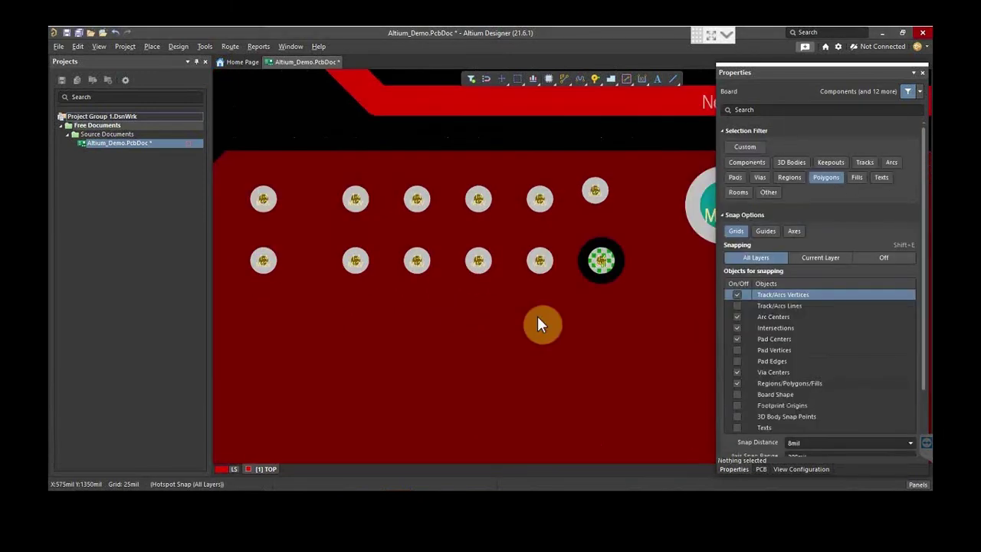
# Enable via selection and assign the GND via to the M12V net, taking the net from the neighbouring via.
pyautogui.keyDown('ctrl'); pyautogui.scroll(-1, 538, 320); pyautogui.keyUp('ctrl')
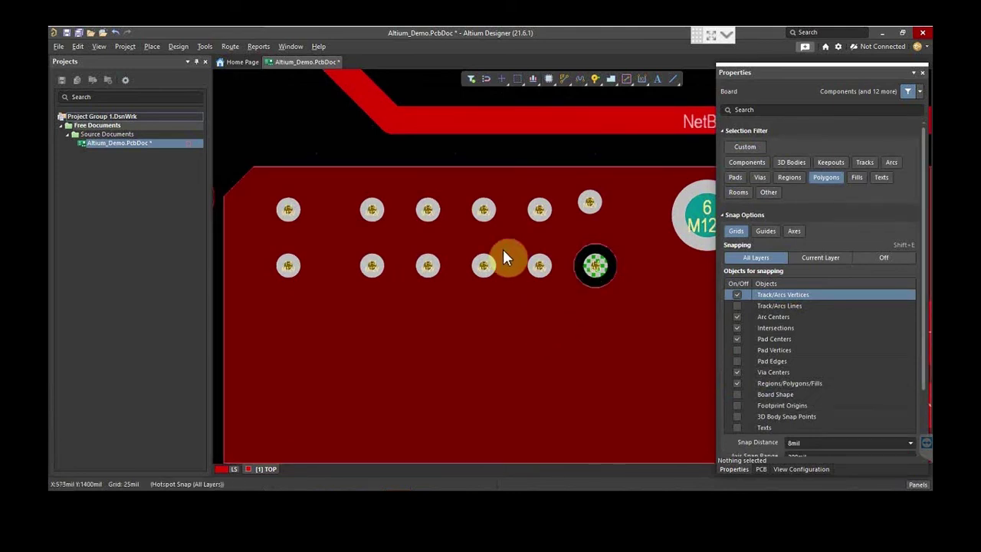
pyautogui.keyDown('ctrl'); pyautogui.scroll(1, 610, 258); pyautogui.keyUp('ctrl')
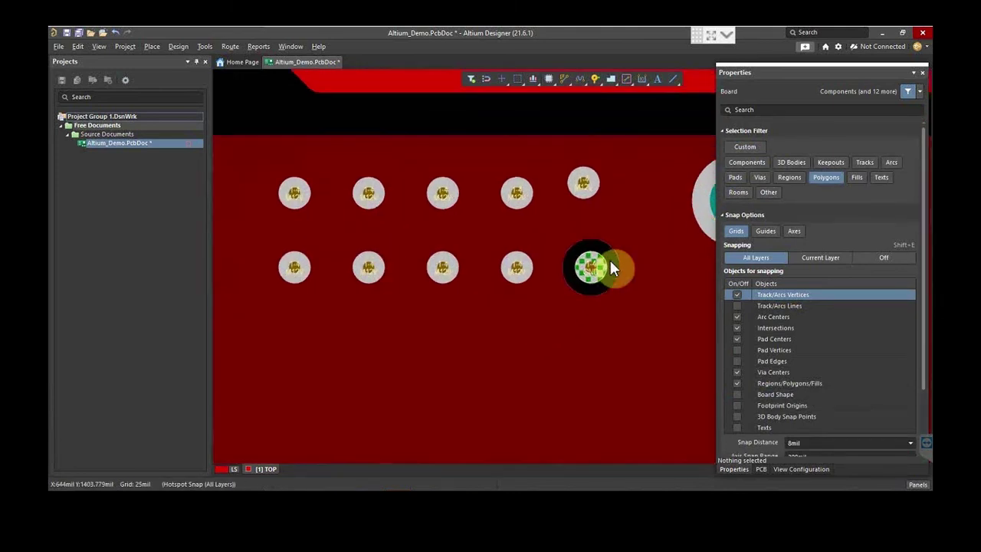
pyautogui.keyDown('ctrl'); pyautogui.scroll(1, 609, 257); pyautogui.keyUp('ctrl')
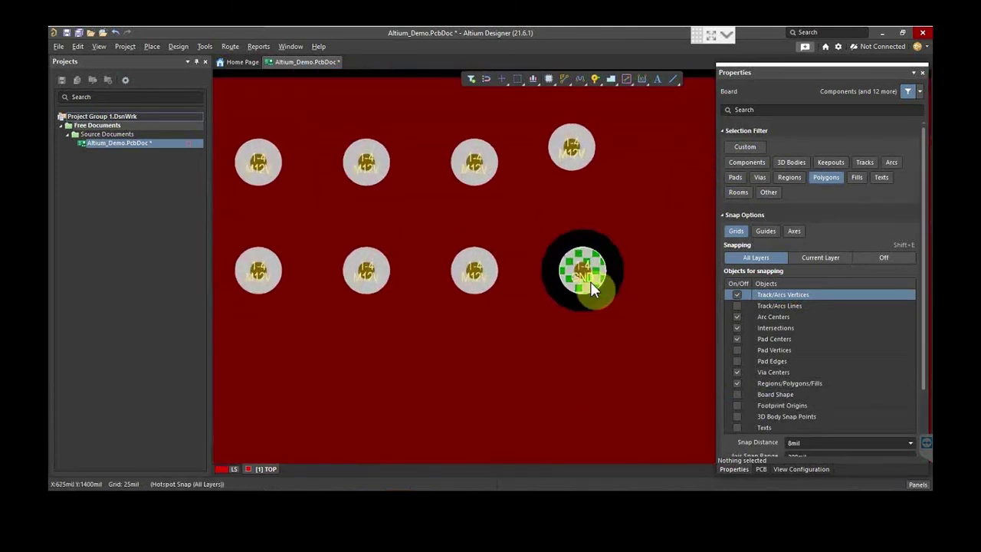
pyautogui.click(760, 177)
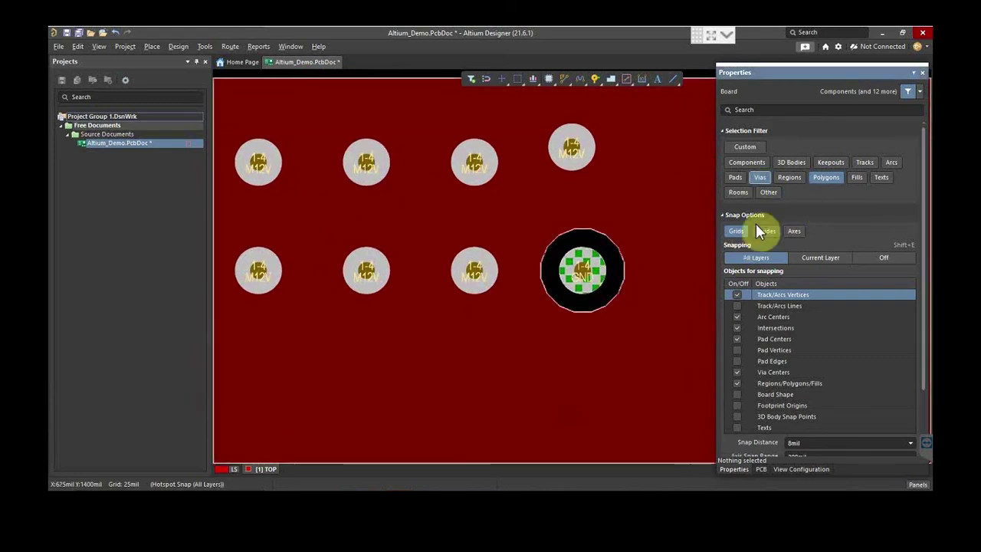
pyautogui.click(583, 272)
pyautogui.rightClick(583, 270)
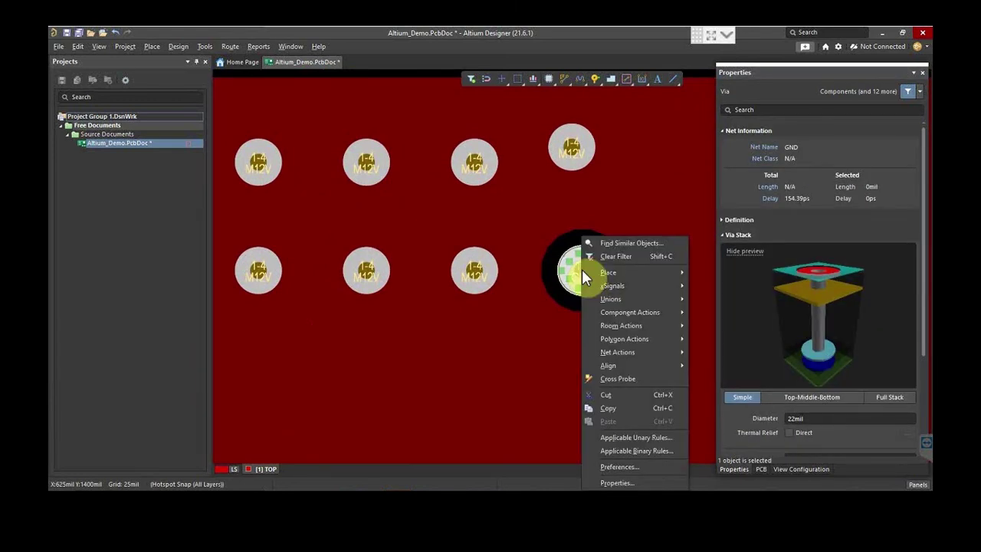
pyautogui.moveTo(617, 353)
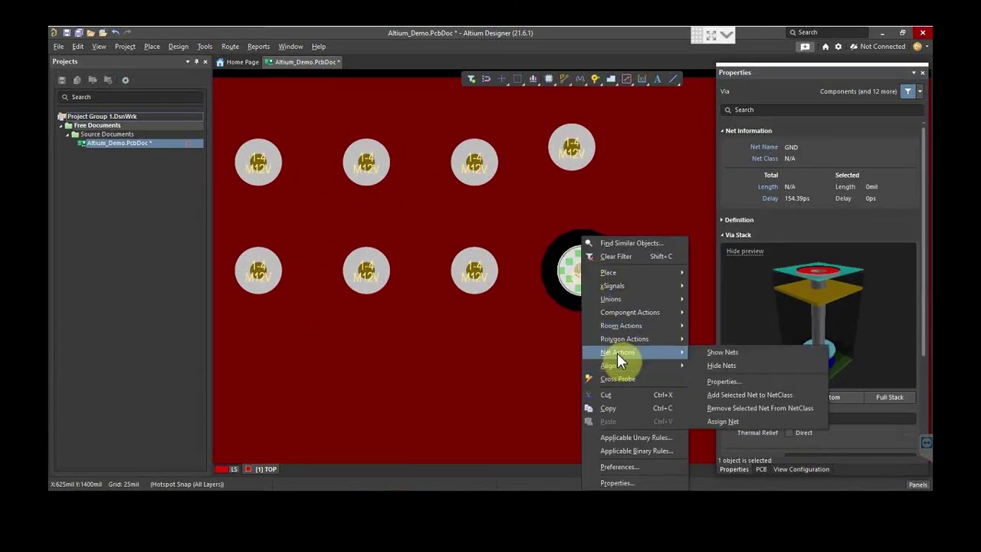
pyautogui.click(728, 421)
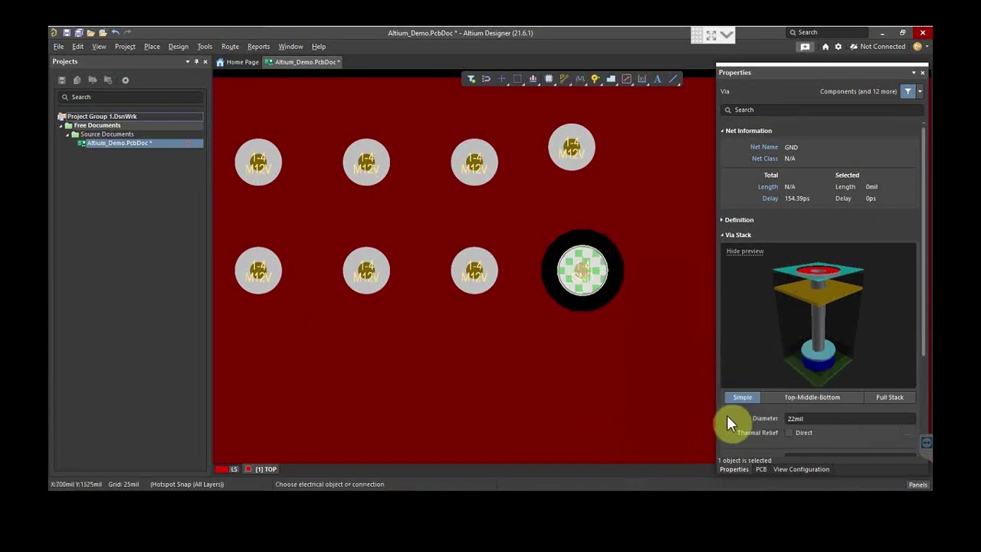
pyautogui.click(480, 277)
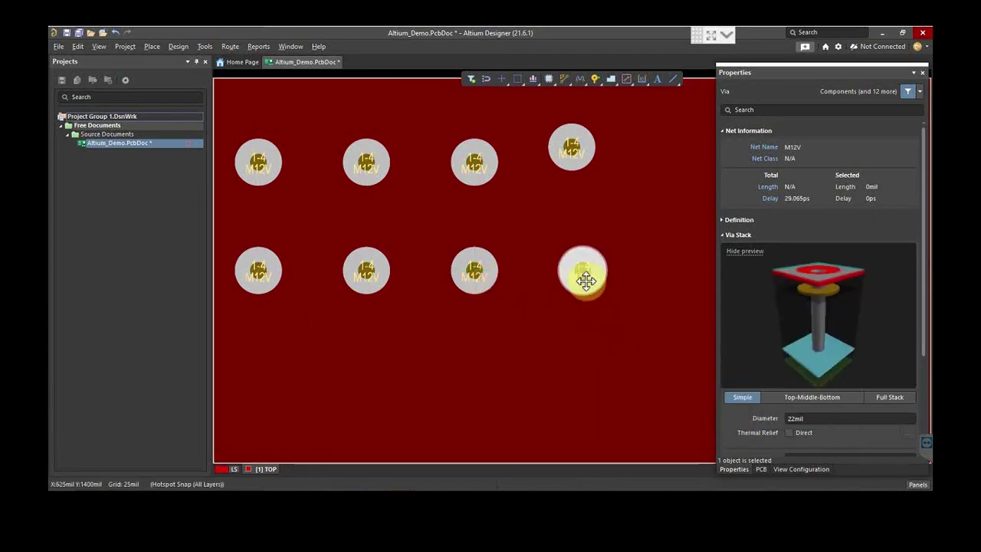
# Exclude polygons from selection and move the misaligned M12V via near pad 6 into line with the upper row.
pyautogui.keyDown('ctrl'); pyautogui.scroll(-3, 586, 281); pyautogui.keyUp('ctrl')
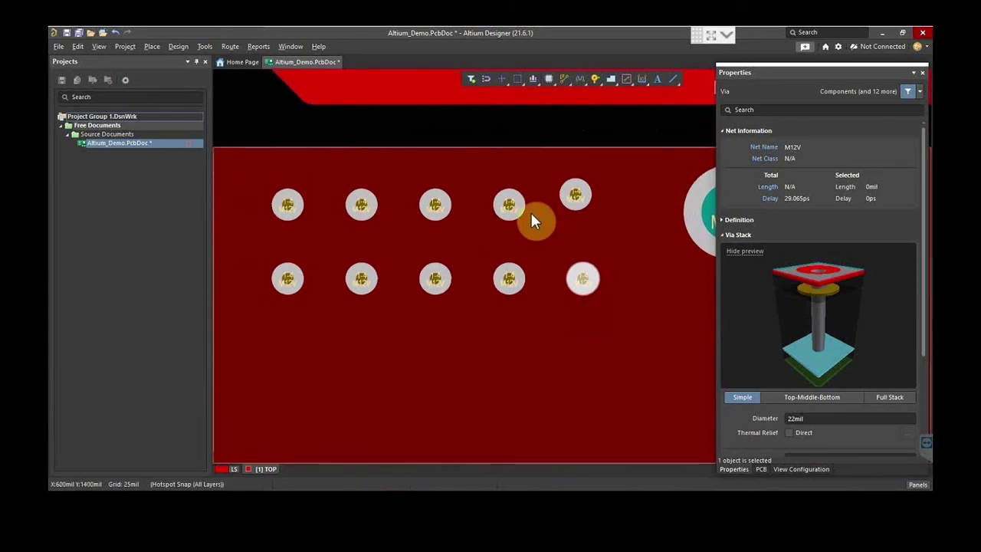
pyautogui.keyDown('ctrl'); pyautogui.scroll(1, 528, 197); pyautogui.keyUp('ctrl')
pyautogui.click(608, 220)
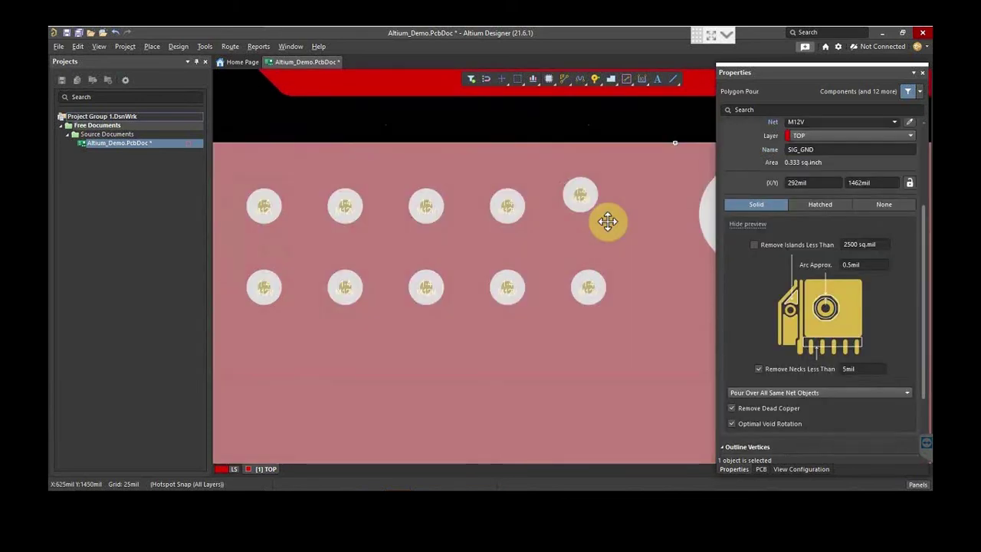
pyautogui.click(617, 125)
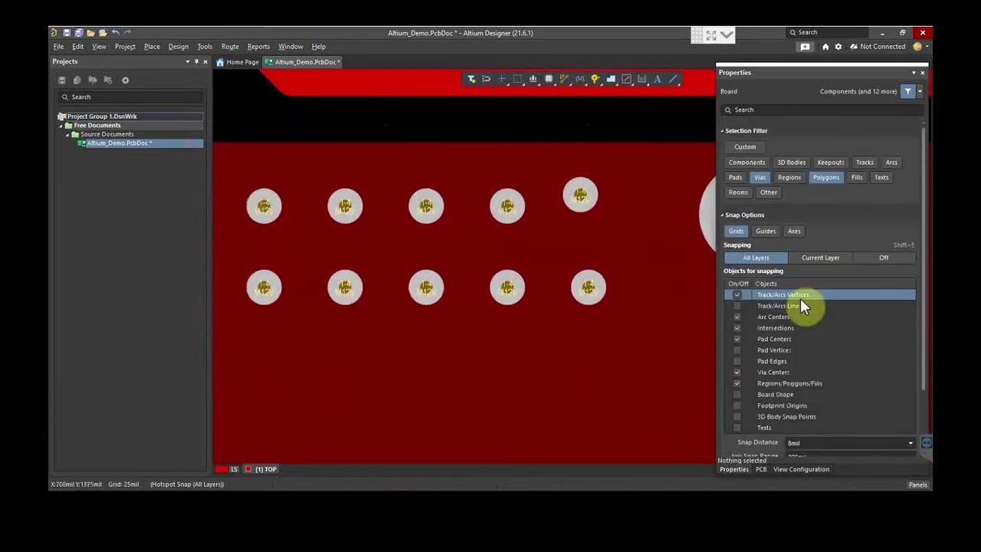
pyautogui.click(829, 182)
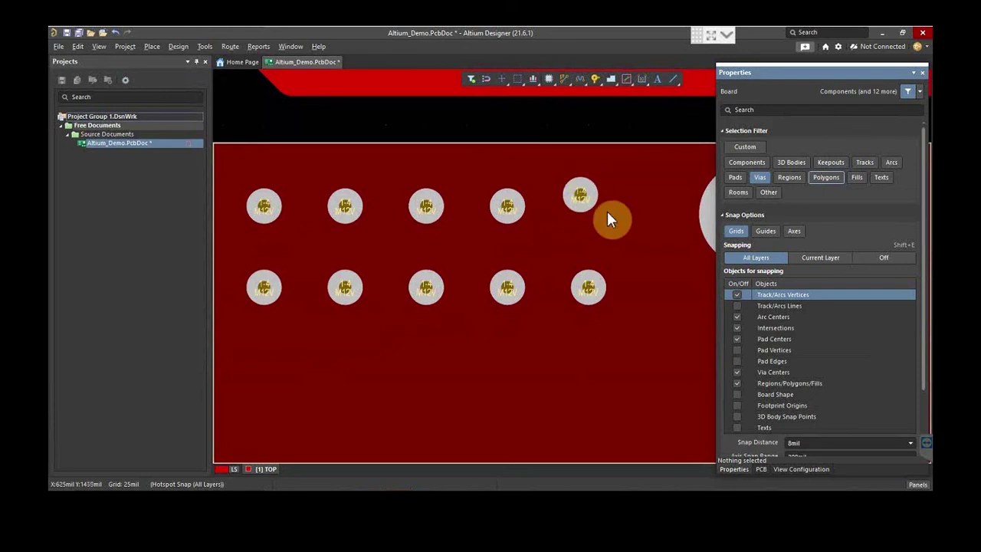
pyautogui.moveTo(580, 195); pyautogui.dragTo(591, 213)
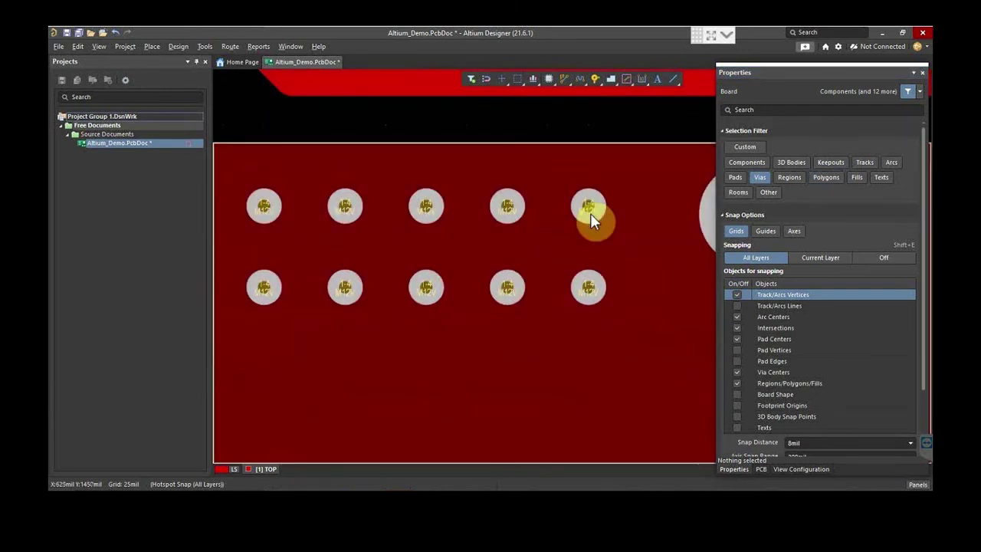
# Move the two vias nearest the chamfered corner to match the 50 mil row spacing, and save the board.
pyautogui.keyDown('ctrl'); pyautogui.scroll(-2, 649, 274); pyautogui.keyUp('ctrl')
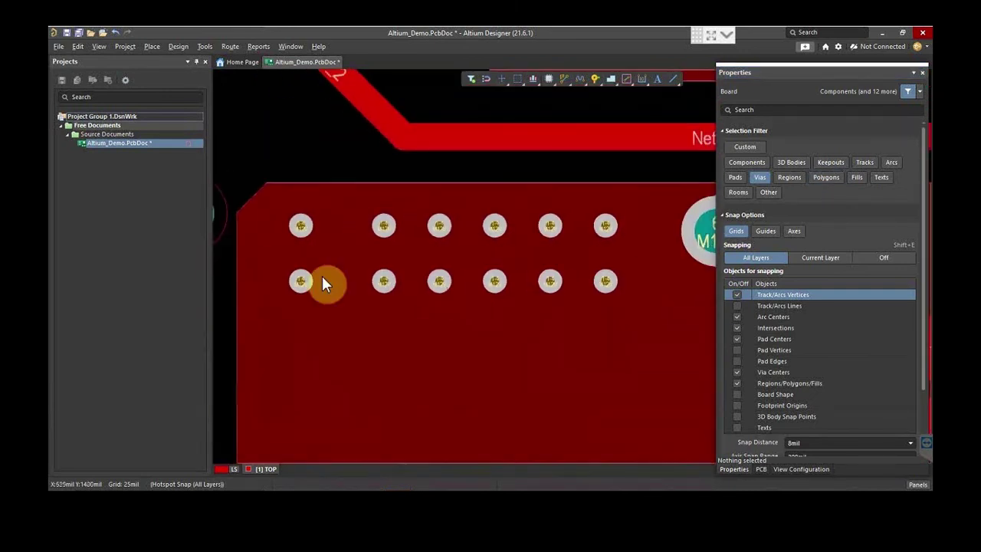
pyautogui.keyDown('ctrl'); pyautogui.scroll(3, 292, 237); pyautogui.keyUp('ctrl')
pyautogui.moveTo(323, 342); pyautogui.dragTo(360, 259)
pyautogui.click(359, 259)
pyautogui.keyDown('ctrl'); pyautogui.scroll(-3, 360, 259); pyautogui.keyUp('ctrl')
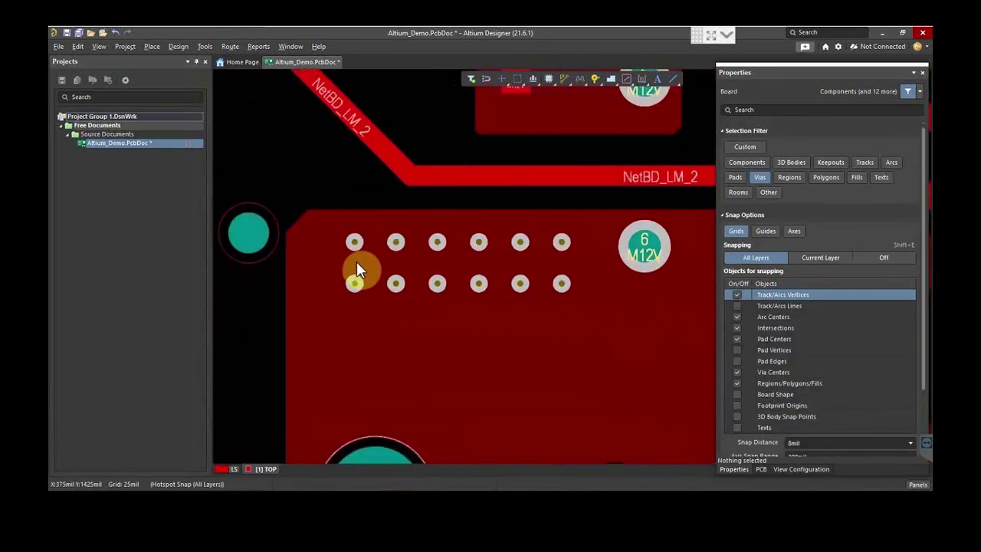
pyautogui.hotkey('ctrl', 's')
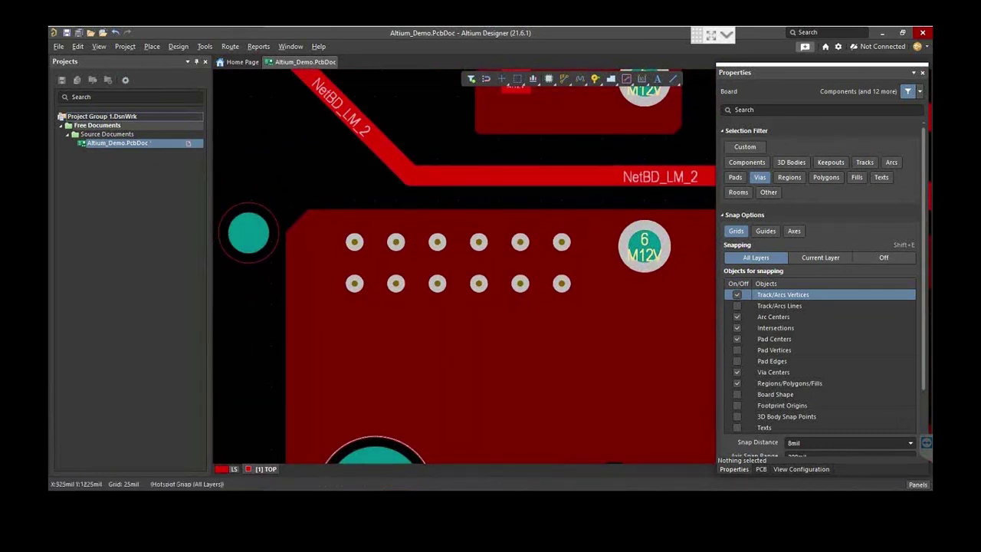
pyautogui.click(443, 481)
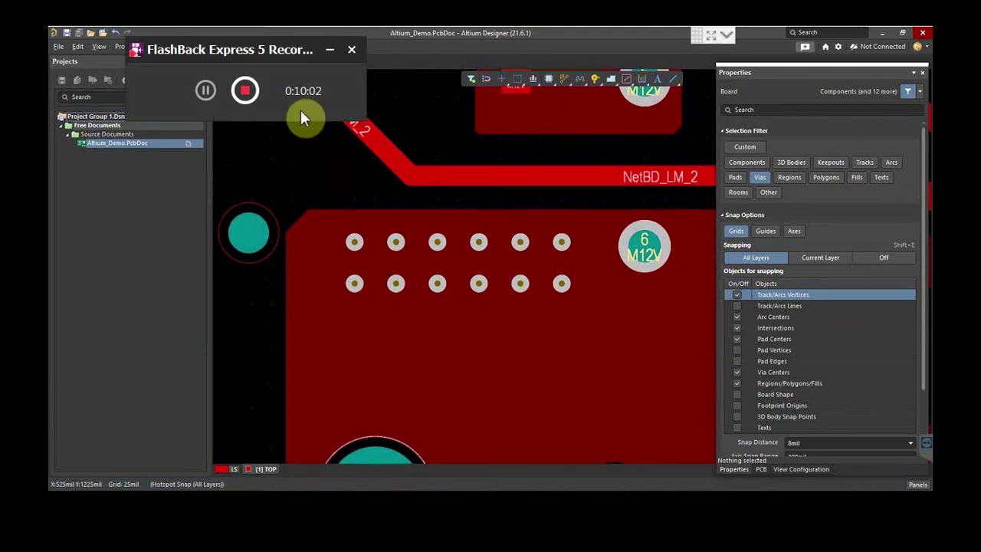